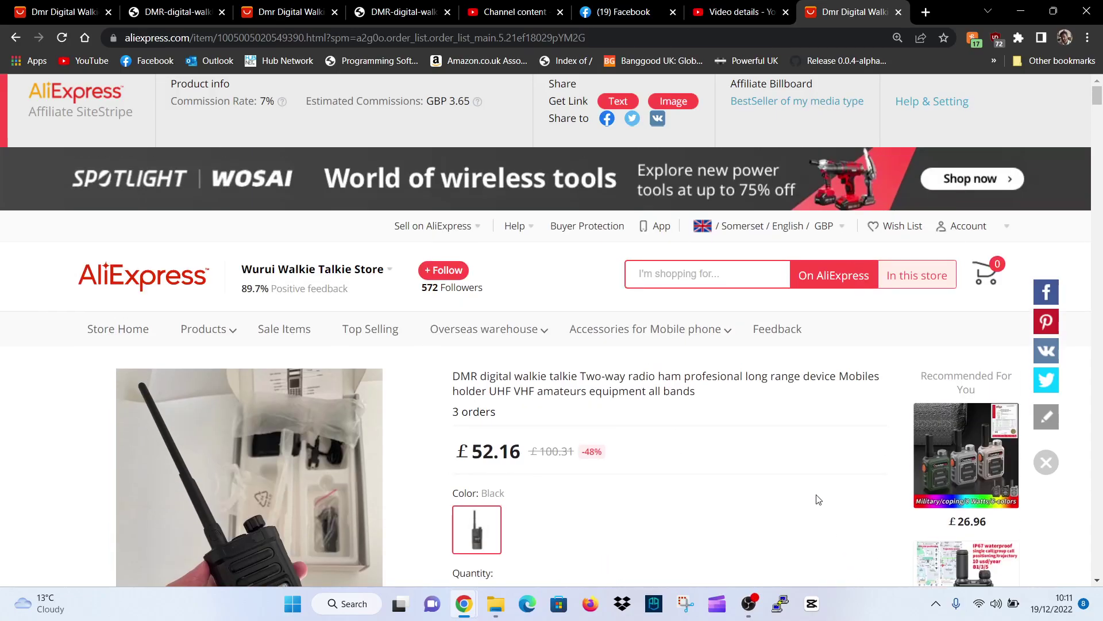
{"action": "scroll", "coordinate": [850, 474], "scroll_direction": "down", "scroll_amount": 1}
{"action": "scroll", "coordinate": [857, 452], "scroll_direction": "down", "scroll_amount": 2}
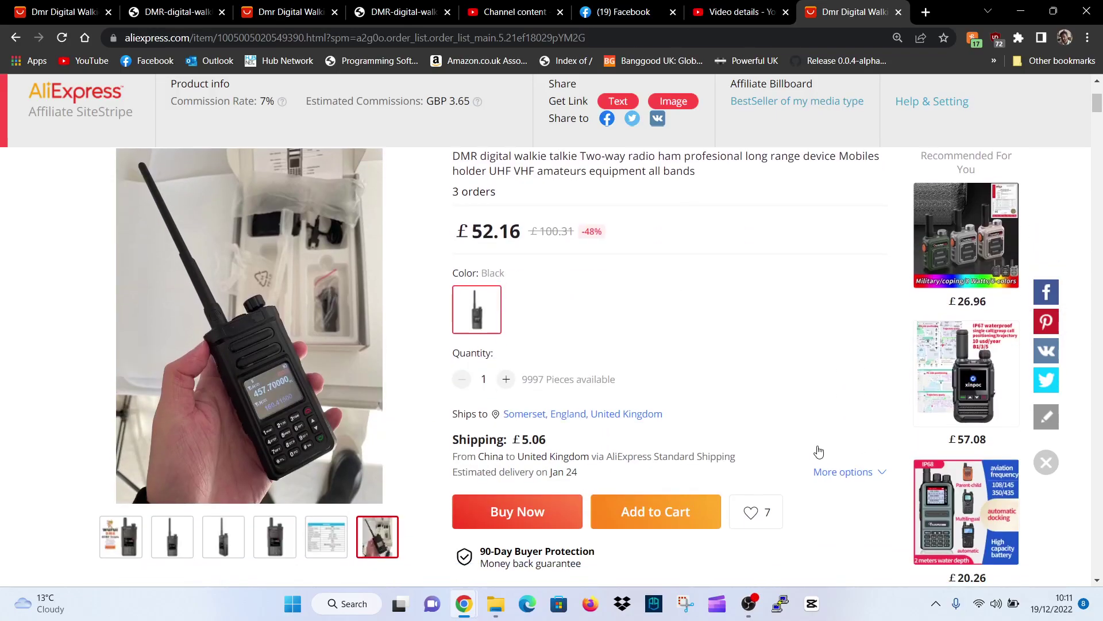
{"action": "scroll", "coordinate": [821, 456], "scroll_direction": "down", "scroll_amount": 3}
{"action": "scroll", "coordinate": [821, 448], "scroll_direction": "down", "scroll_amount": 1}
{"action": "scroll", "coordinate": [821, 447], "scroll_direction": "down", "scroll_amount": 5}
{"action": "scroll", "coordinate": [867, 474], "scroll_direction": "down", "scroll_amount": 4}
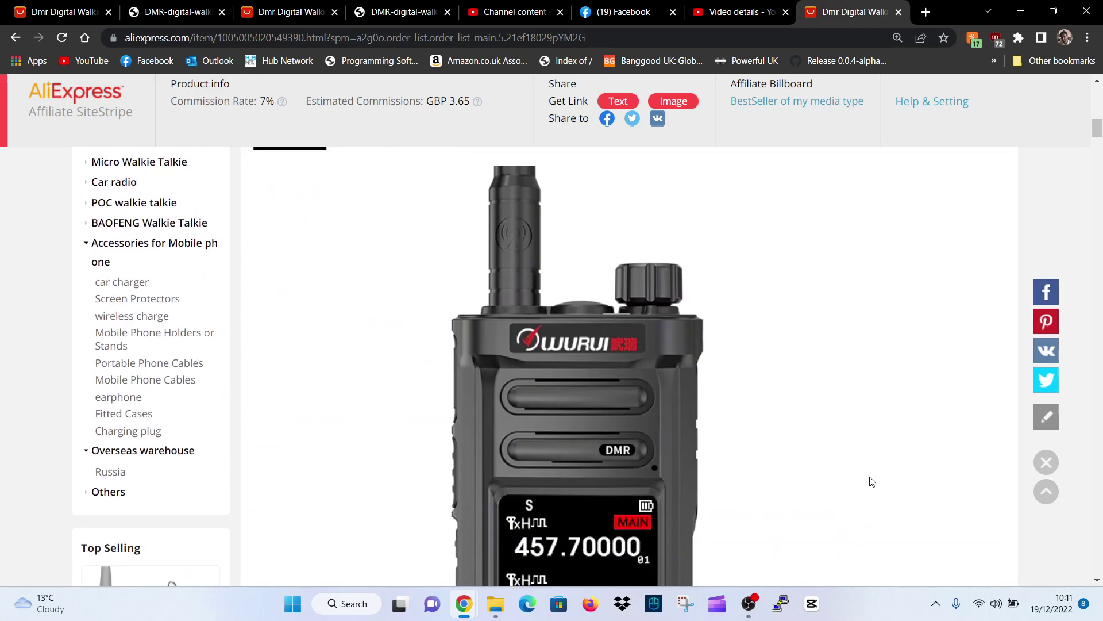
{"action": "scroll", "coordinate": [871, 481], "scroll_direction": "down", "scroll_amount": 3}
{"action": "scroll", "coordinate": [871, 481], "scroll_direction": "down", "scroll_amount": 4}
{"action": "scroll", "coordinate": [871, 482], "scroll_direction": "down", "scroll_amount": 4}
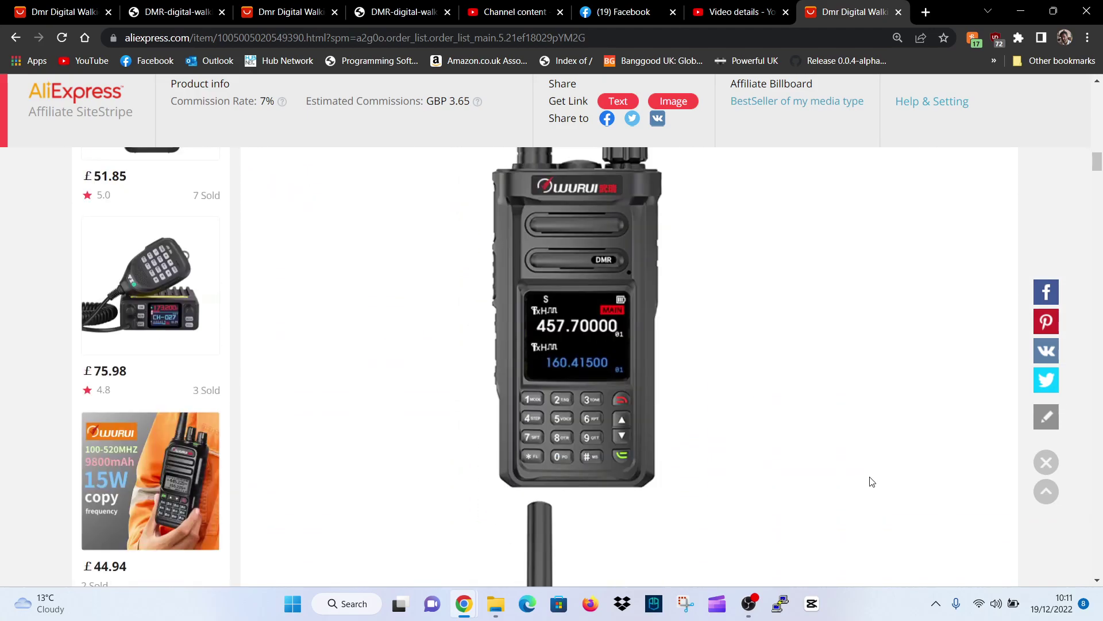
{"action": "scroll", "coordinate": [871, 481], "scroll_direction": "down", "scroll_amount": 3}
{"action": "scroll", "coordinate": [871, 481], "scroll_direction": "down", "scroll_amount": 3}
{"action": "scroll", "coordinate": [872, 482], "scroll_direction": "down", "scroll_amount": 4}
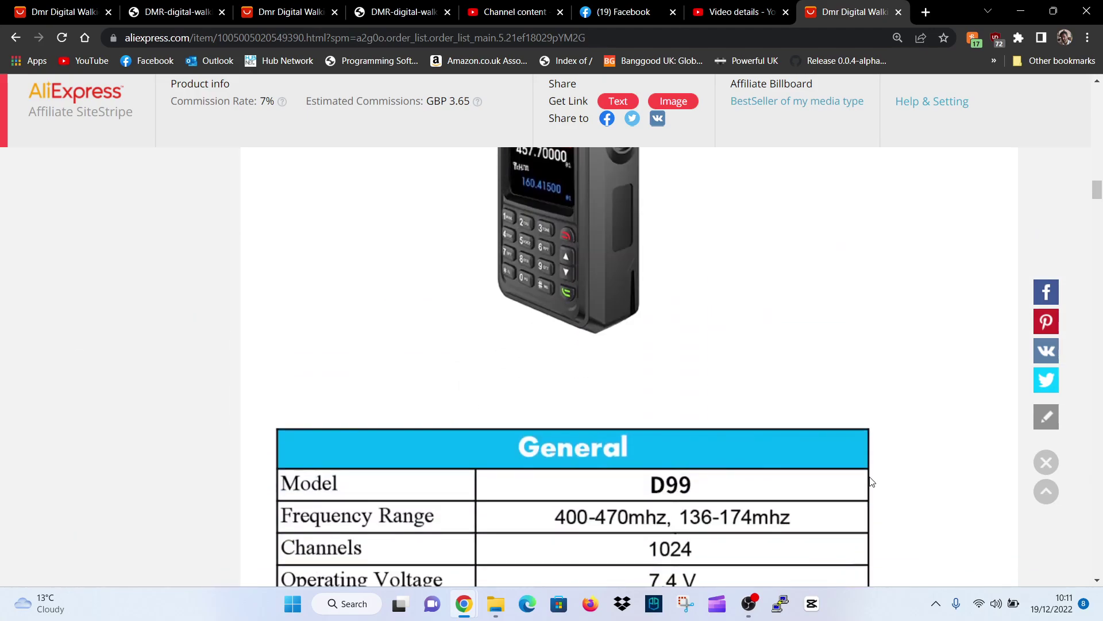
{"action": "scroll", "coordinate": [871, 481], "scroll_direction": "up", "scroll_amount": 8}
{"action": "scroll", "coordinate": [871, 481], "scroll_direction": "down", "scroll_amount": 4}
{"action": "scroll", "coordinate": [871, 481], "scroll_direction": "down", "scroll_amount": 4}
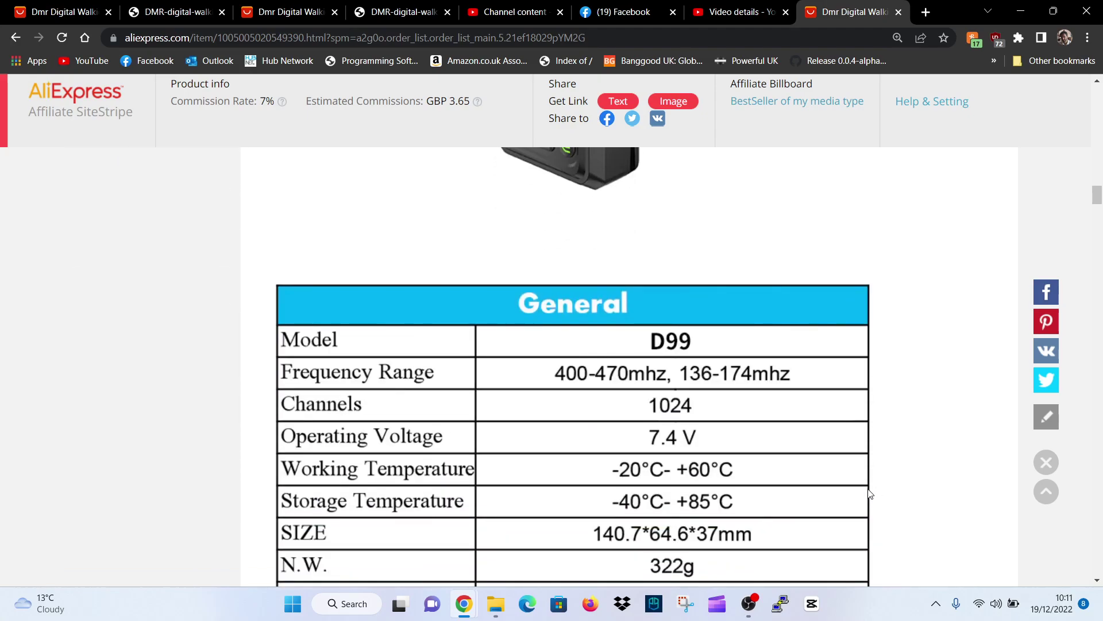
{"action": "scroll", "coordinate": [870, 489], "scroll_direction": "down", "scroll_amount": 4}
{"action": "scroll", "coordinate": [868, 479], "scroll_direction": "down", "scroll_amount": 4}
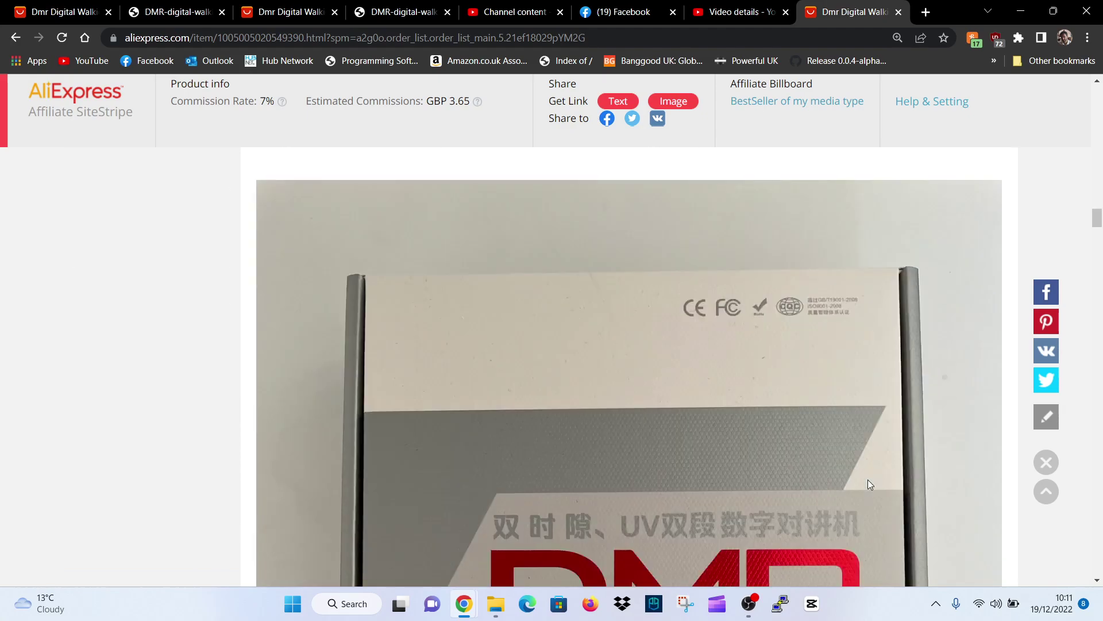
{"action": "scroll", "coordinate": [868, 480], "scroll_direction": "down", "scroll_amount": 3}
{"action": "scroll", "coordinate": [868, 480], "scroll_direction": "down", "scroll_amount": 3}
{"action": "scroll", "coordinate": [868, 480], "scroll_direction": "up", "scroll_amount": 3}
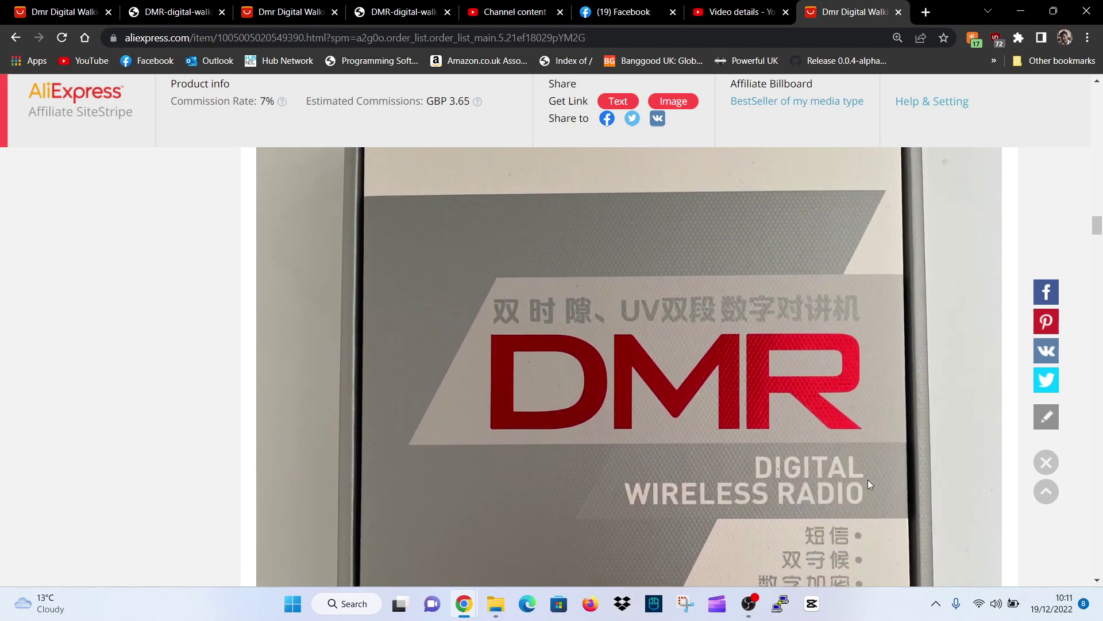
{"action": "scroll", "coordinate": [868, 480], "scroll_direction": "down", "scroll_amount": 3}
{"action": "scroll", "coordinate": [868, 480], "scroll_direction": "down", "scroll_amount": 2}
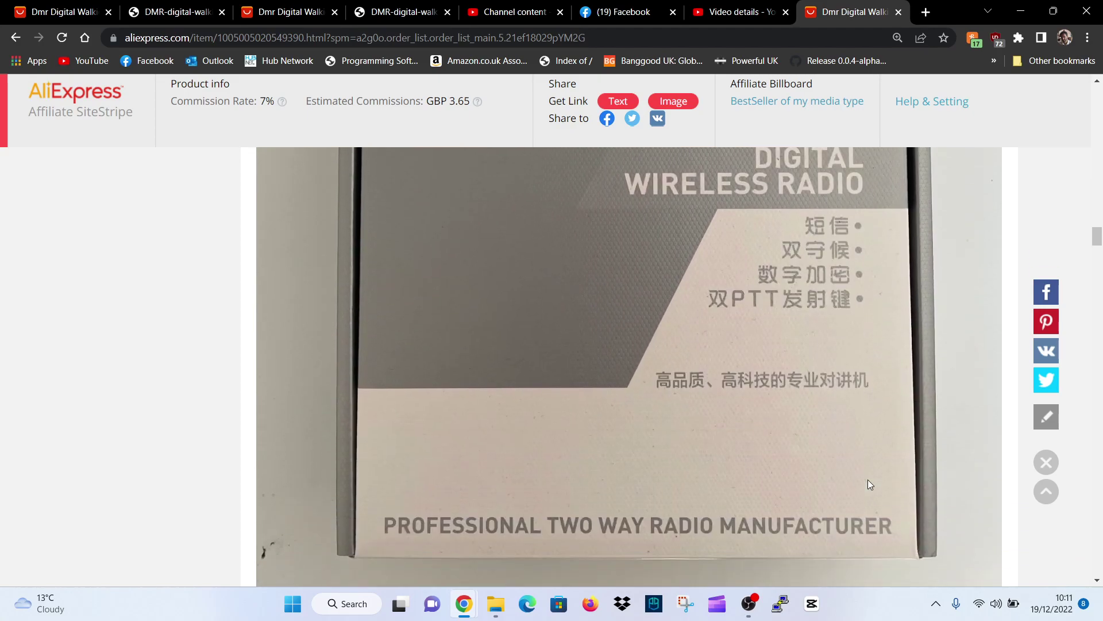
{"action": "scroll", "coordinate": [868, 479], "scroll_direction": "down", "scroll_amount": 3}
{"action": "scroll", "coordinate": [869, 478], "scroll_direction": "down", "scroll_amount": 3}
{"action": "scroll", "coordinate": [868, 477], "scroll_direction": "down", "scroll_amount": 4}
{"action": "scroll", "coordinate": [868, 478], "scroll_direction": "down", "scroll_amount": 2}
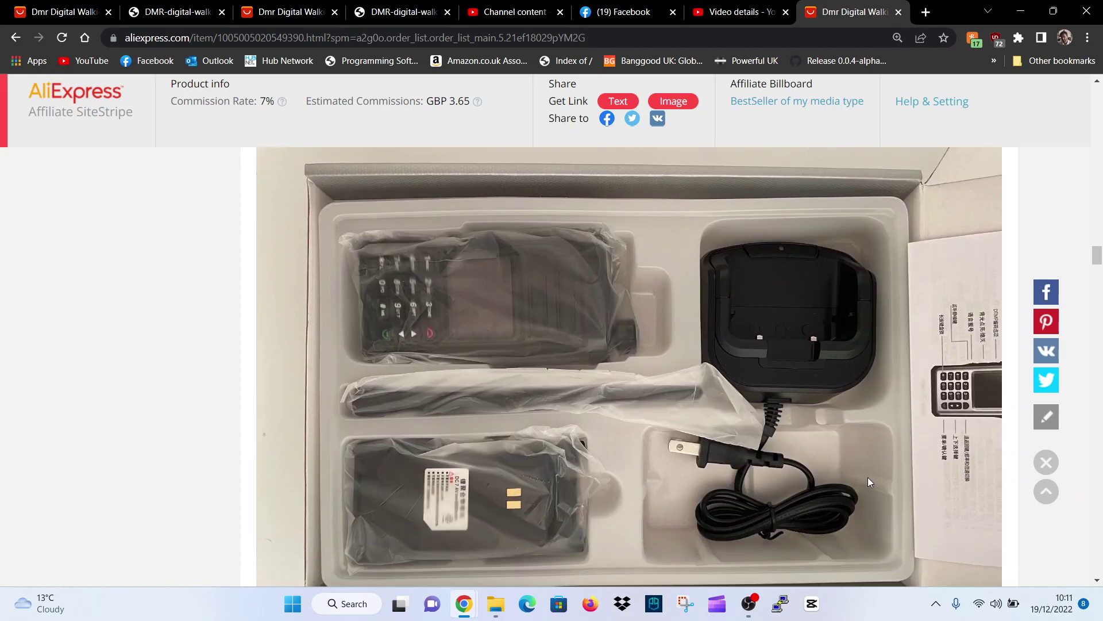
{"action": "scroll", "coordinate": [868, 478], "scroll_direction": "down", "scroll_amount": 2}
{"action": "scroll", "coordinate": [868, 477], "scroll_direction": "down", "scroll_amount": 1}
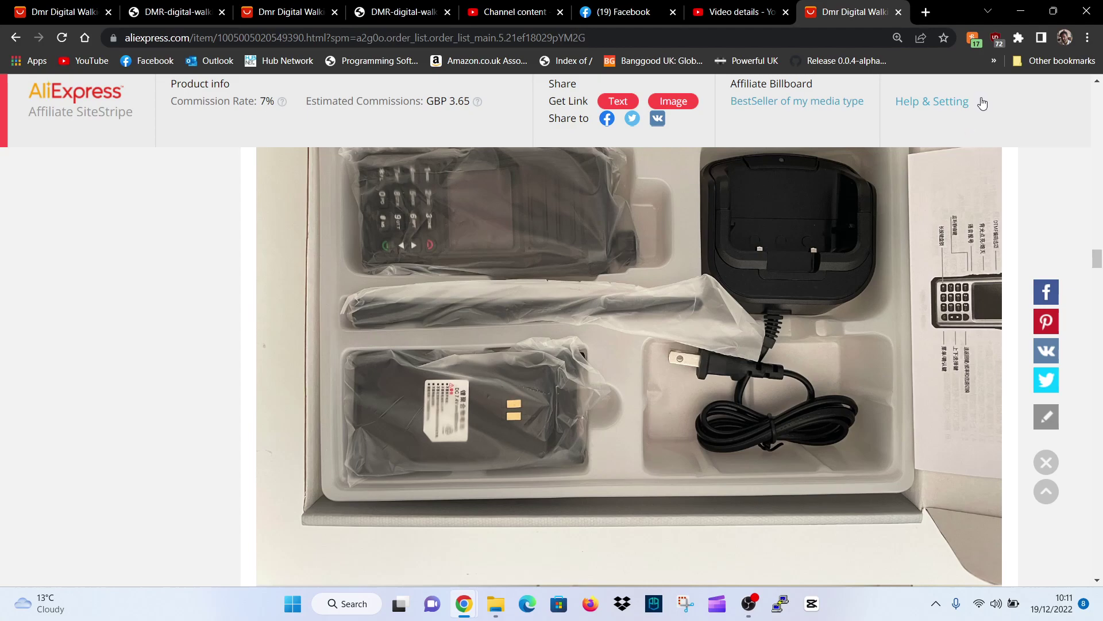
Zoom the AliExpress listing in to 250% from Chrome's menu
{"action": "left_click", "coordinate": [1088, 40]}
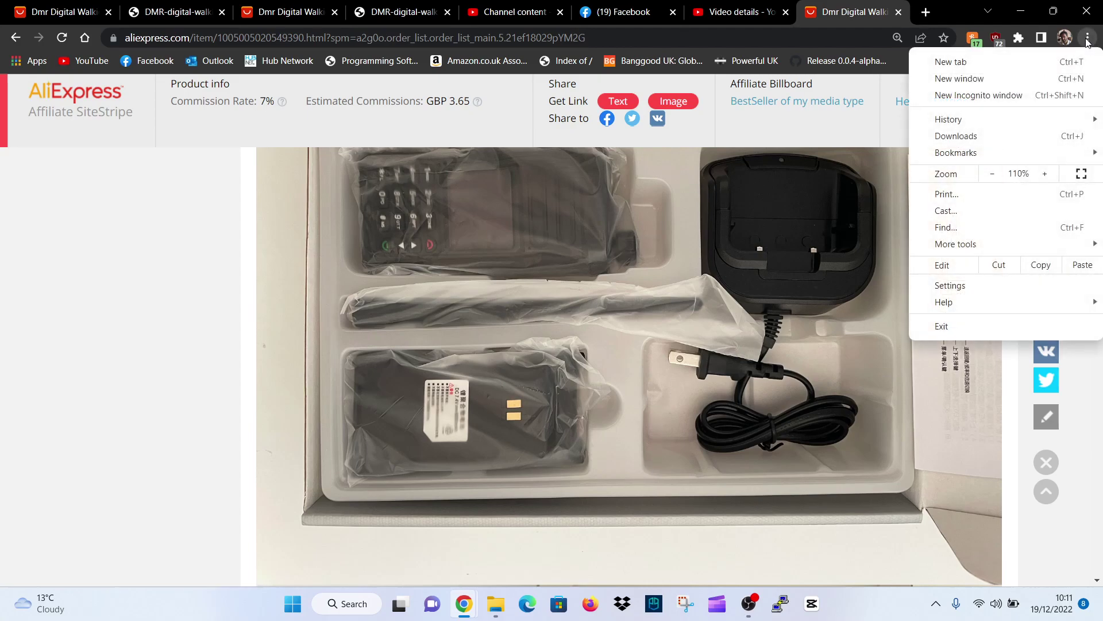
{"action": "left_click", "coordinate": [1046, 174]}
{"action": "left_click", "coordinate": [1046, 174]}
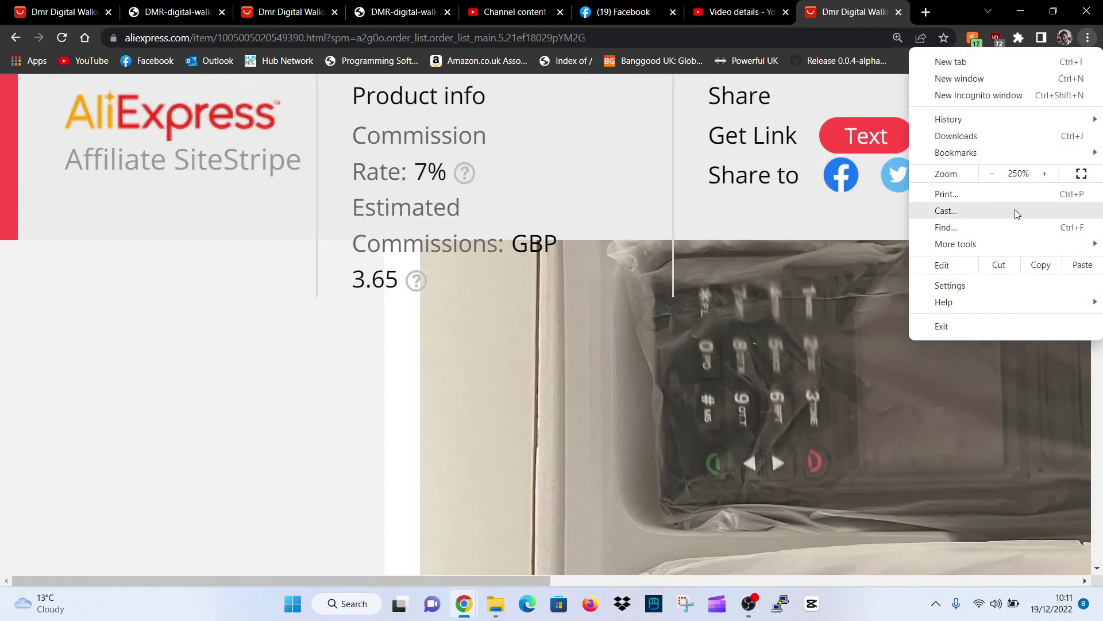
{"action": "left_click", "coordinate": [872, 332]}
{"action": "scroll", "coordinate": [871, 332], "scroll_direction": "down", "scroll_amount": 3}
{"action": "scroll", "coordinate": [869, 338], "scroll_direction": "down", "scroll_amount": 3}
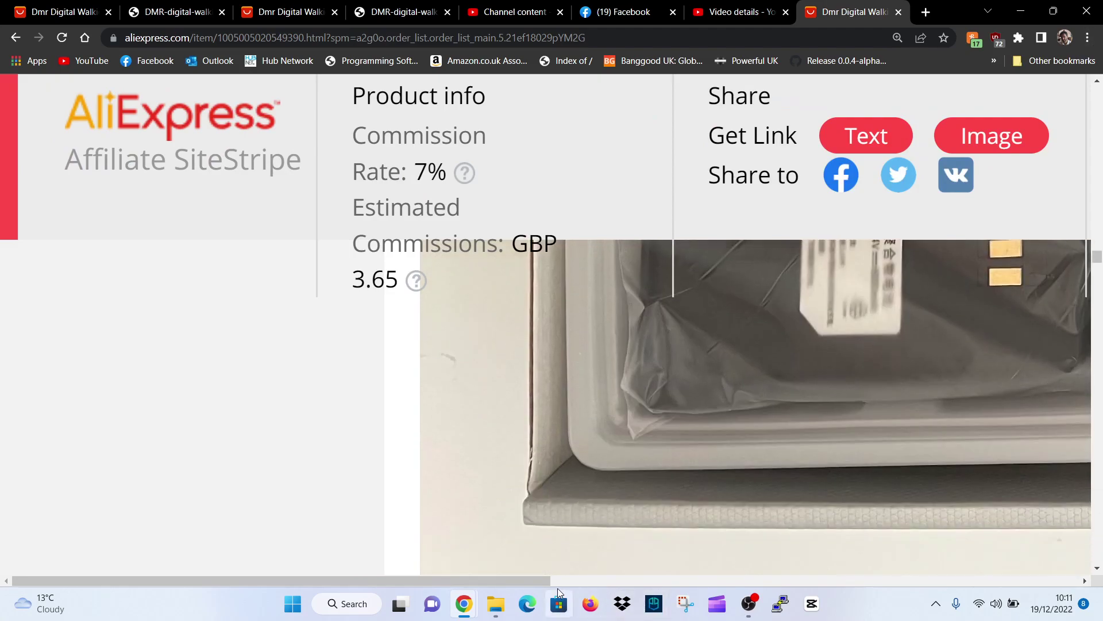
{"action": "left_click_drag", "start_coordinate": [531, 582], "coordinate": [683, 580]}
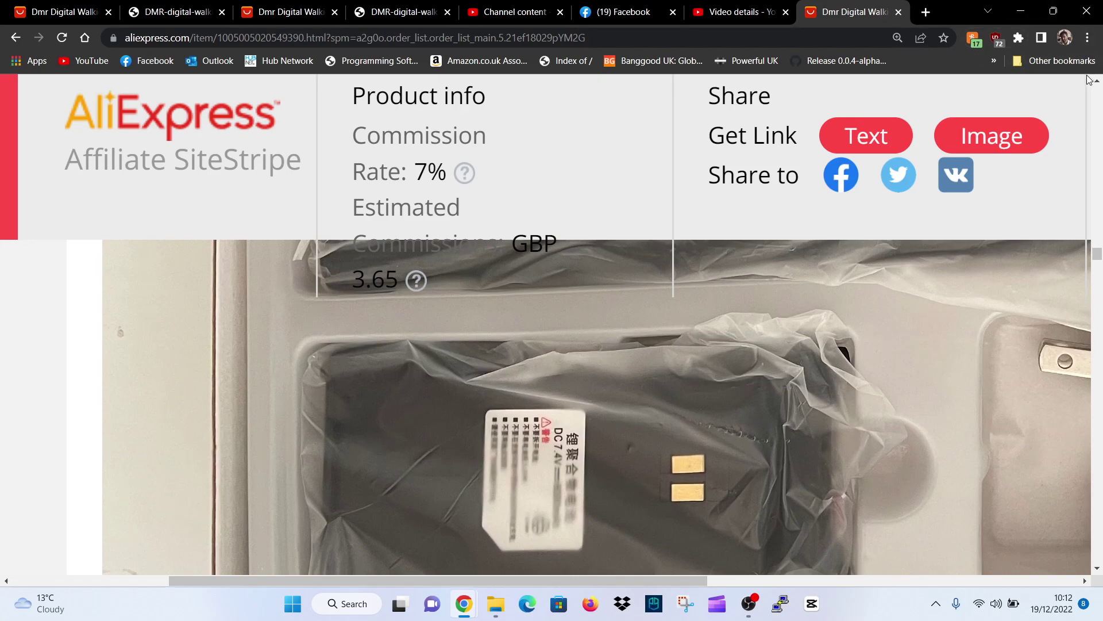
Reduce the page zoom to 200%, then 175%, and return to the photos
{"action": "left_click", "coordinate": [1089, 38]}
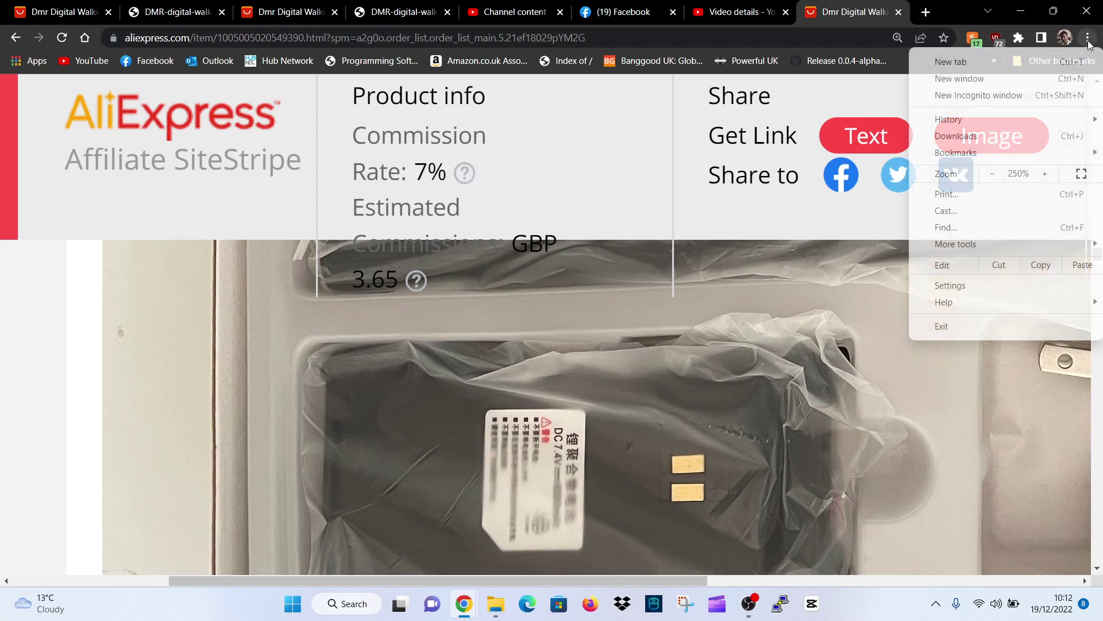
{"action": "left_click", "coordinate": [993, 174]}
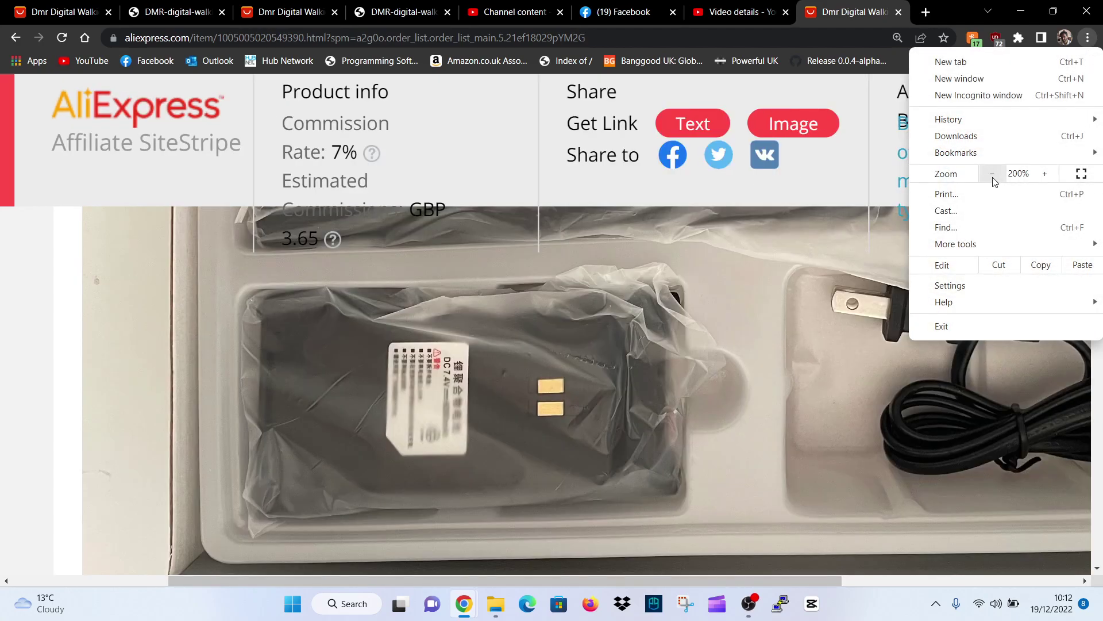
{"action": "left_click", "coordinate": [873, 410]}
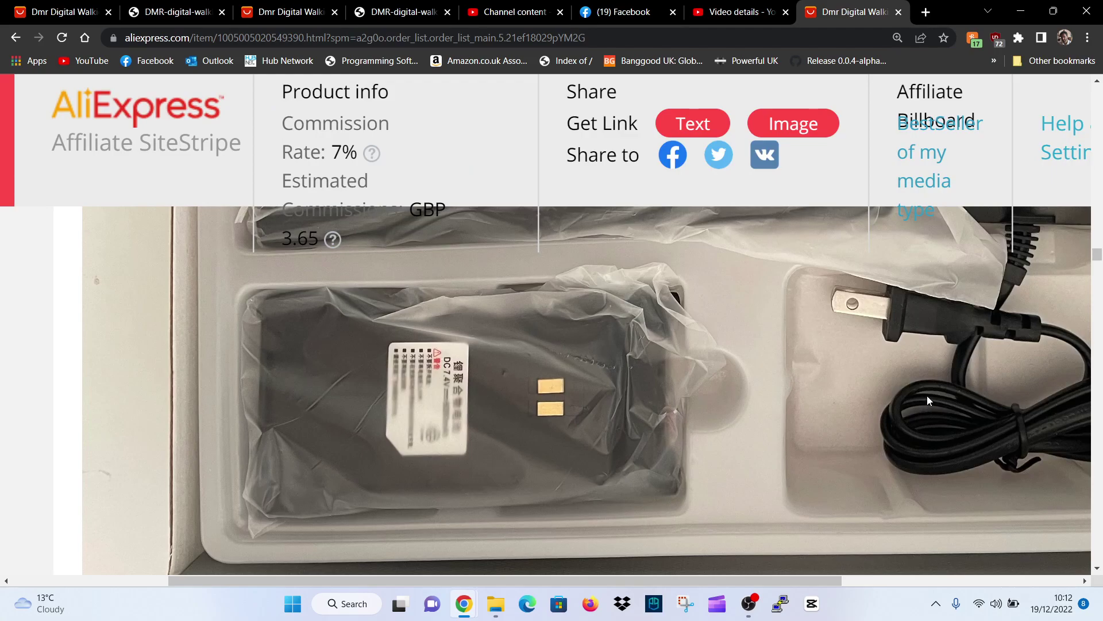
{"action": "scroll", "coordinate": [930, 392], "scroll_direction": "down", "scroll_amount": 4}
{"action": "scroll", "coordinate": [931, 390], "scroll_direction": "down", "scroll_amount": 4}
{"action": "scroll", "coordinate": [932, 388], "scroll_direction": "down", "scroll_amount": 3}
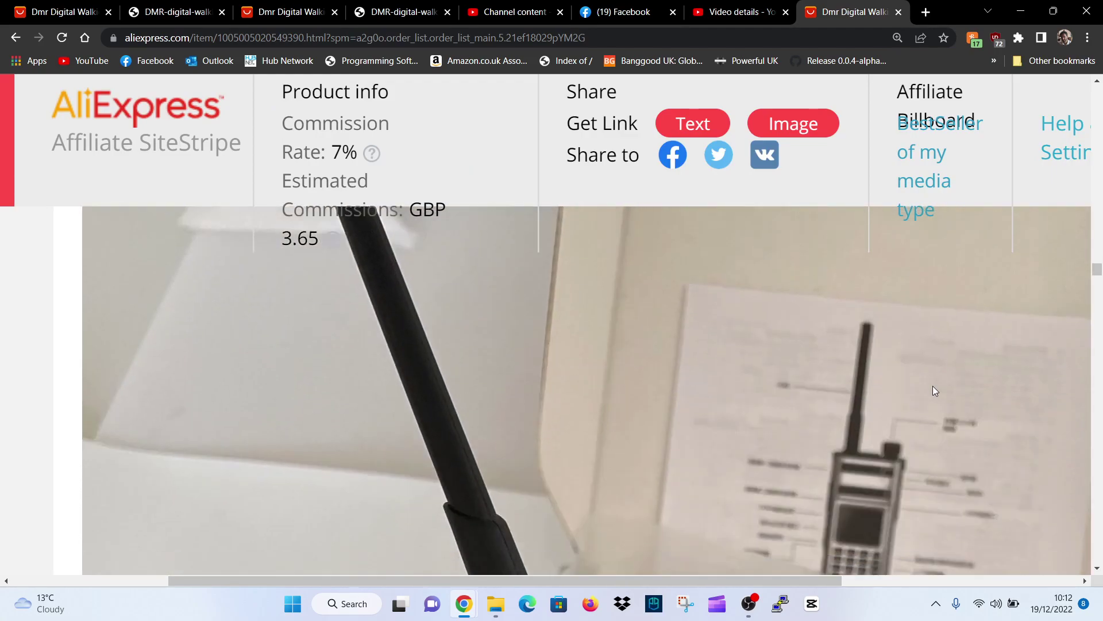
{"action": "scroll", "coordinate": [933, 386], "scroll_direction": "down", "scroll_amount": 3}
{"action": "scroll", "coordinate": [932, 385], "scroll_direction": "down", "scroll_amount": 3}
{"action": "scroll", "coordinate": [933, 385], "scroll_direction": "down", "scroll_amount": 3}
{"action": "scroll", "coordinate": [932, 385], "scroll_direction": "down", "scroll_amount": 3}
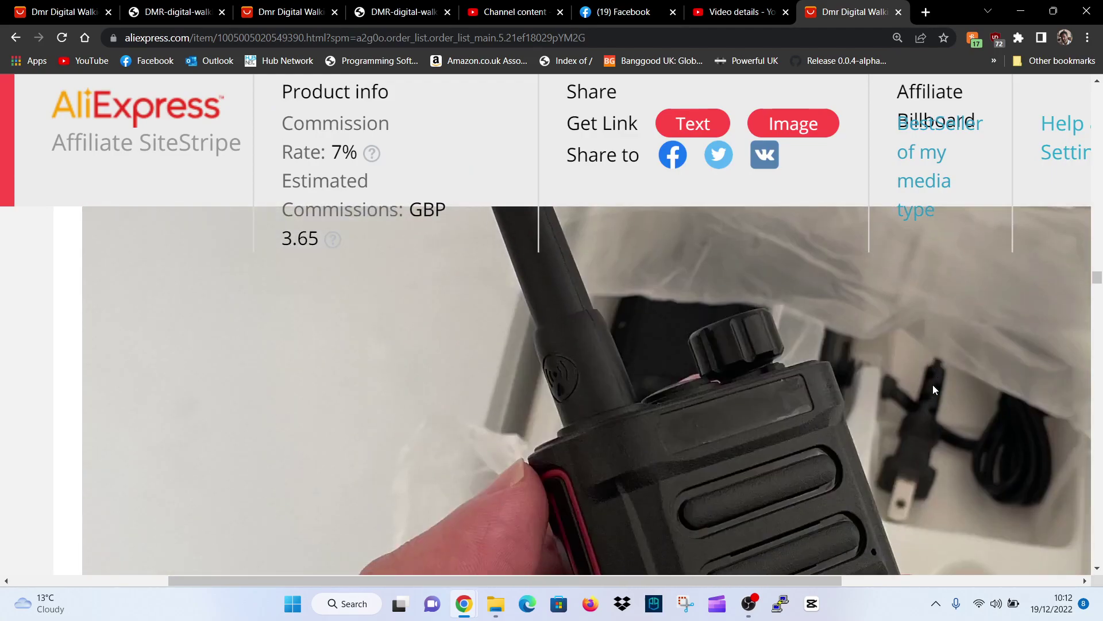
{"action": "scroll", "coordinate": [933, 384], "scroll_direction": "down", "scroll_amount": 4}
{"action": "scroll", "coordinate": [933, 384], "scroll_direction": "down", "scroll_amount": 3}
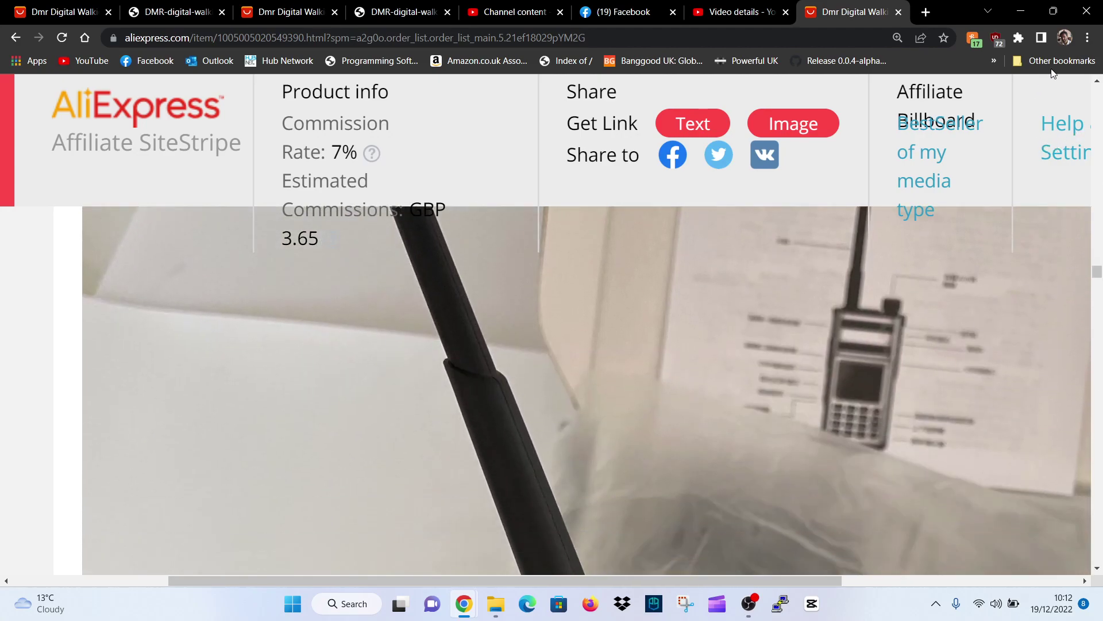
{"action": "left_click", "coordinate": [1088, 39]}
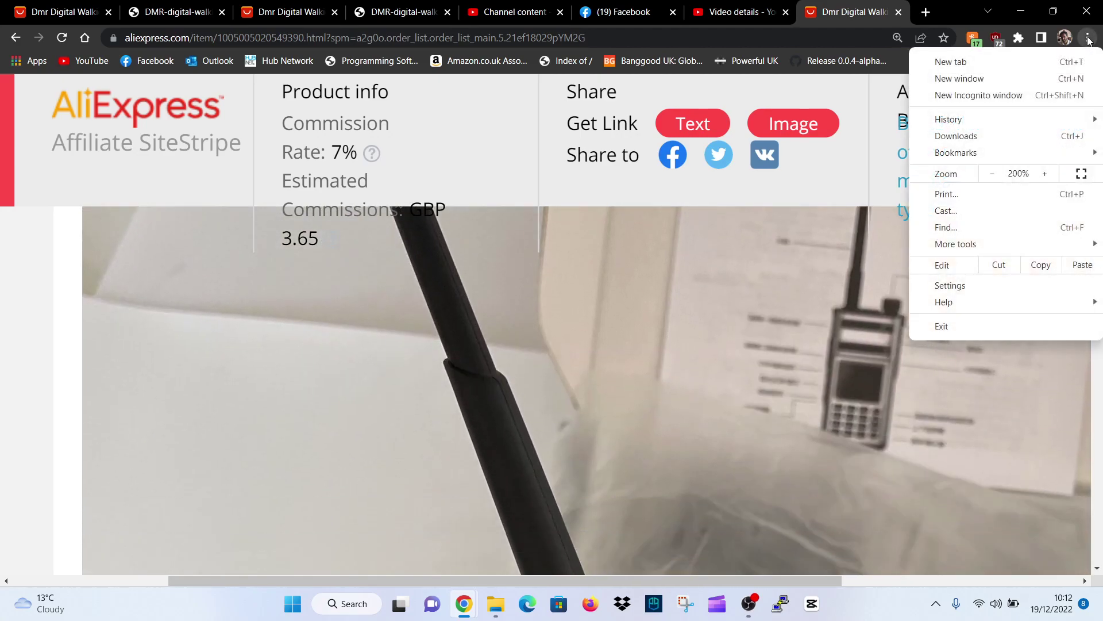
{"action": "left_click", "coordinate": [992, 174]}
{"action": "mouse_move", "coordinate": [944, 302]}
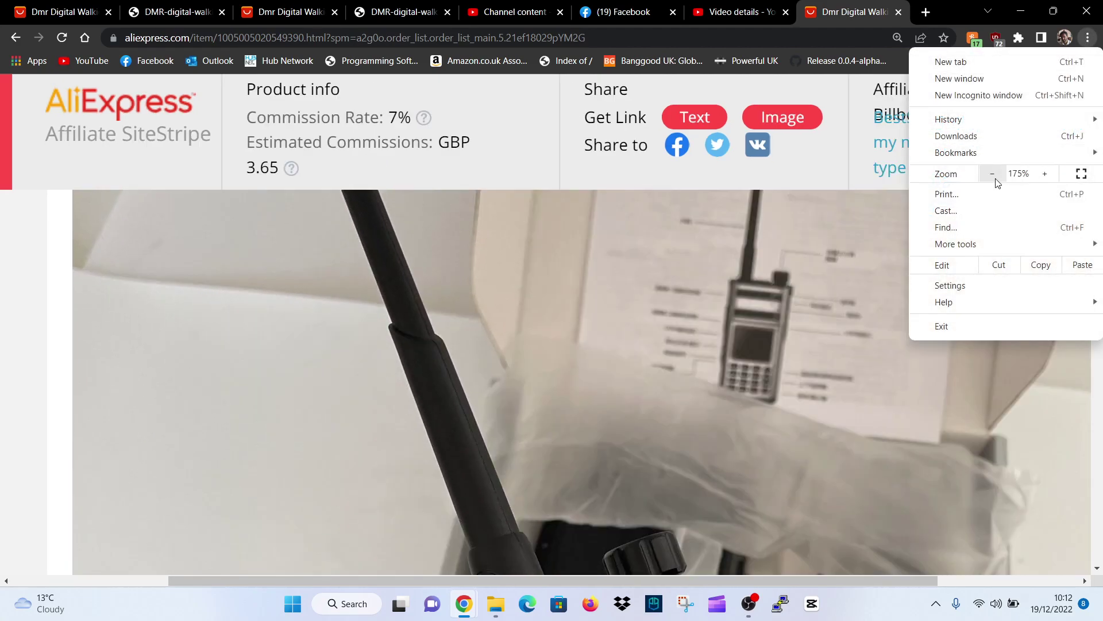
{"action": "left_click", "coordinate": [685, 352]}
{"action": "scroll", "coordinate": [718, 345], "scroll_direction": "up", "scroll_amount": 5}
{"action": "scroll", "coordinate": [886, 334], "scroll_direction": "up", "scroll_amount": 1}
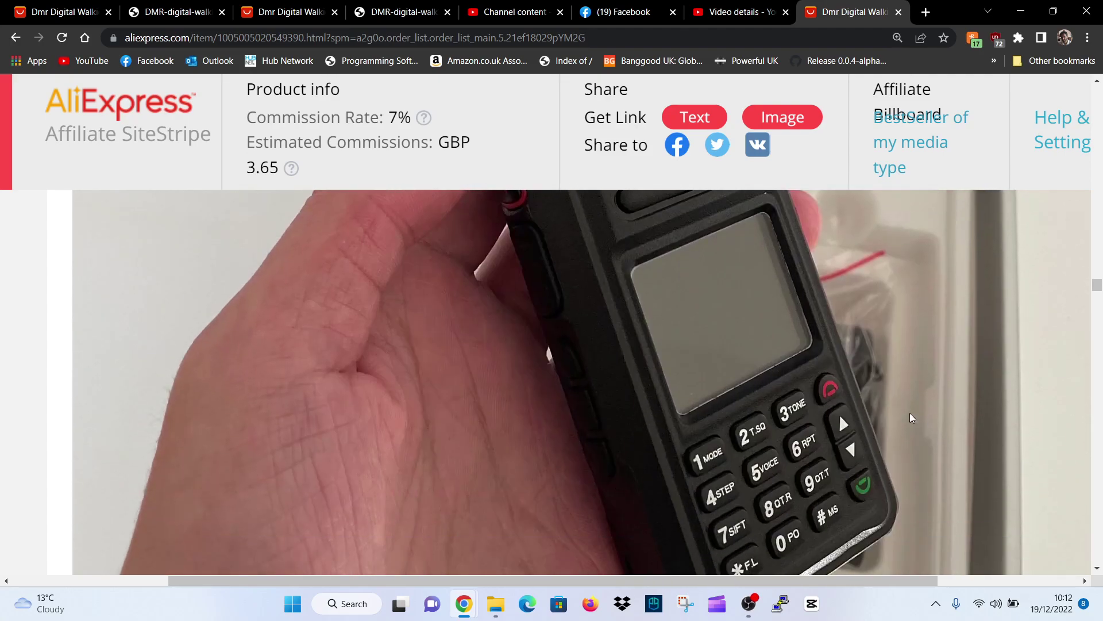
{"action": "scroll", "coordinate": [900, 405], "scroll_direction": "down", "scroll_amount": 1}
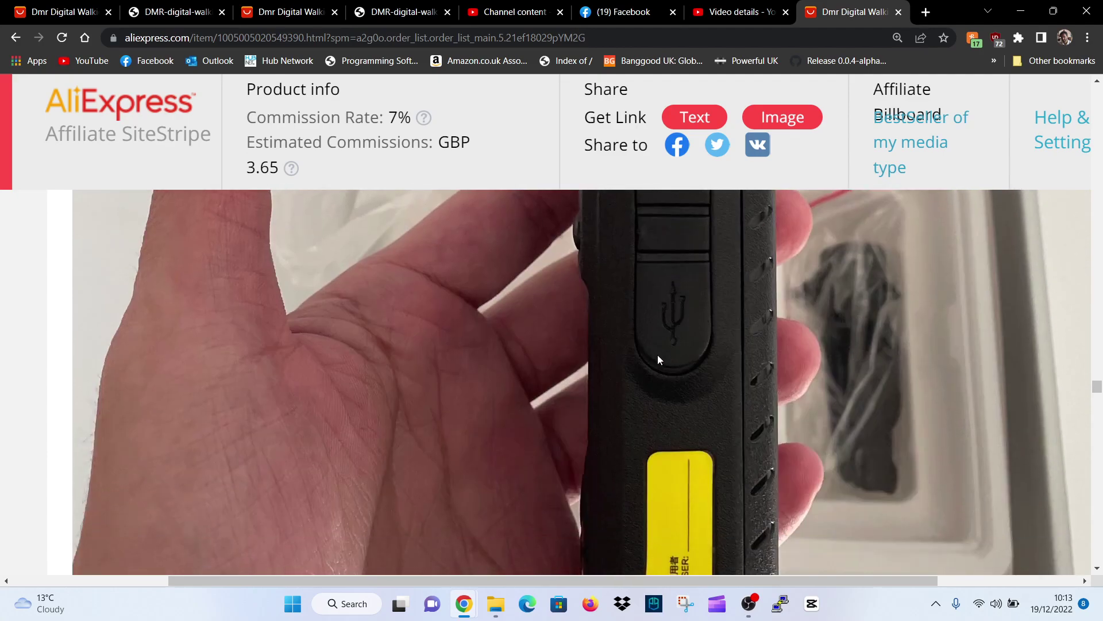
{"action": "scroll", "coordinate": [658, 355], "scroll_direction": "down", "scroll_amount": 3}
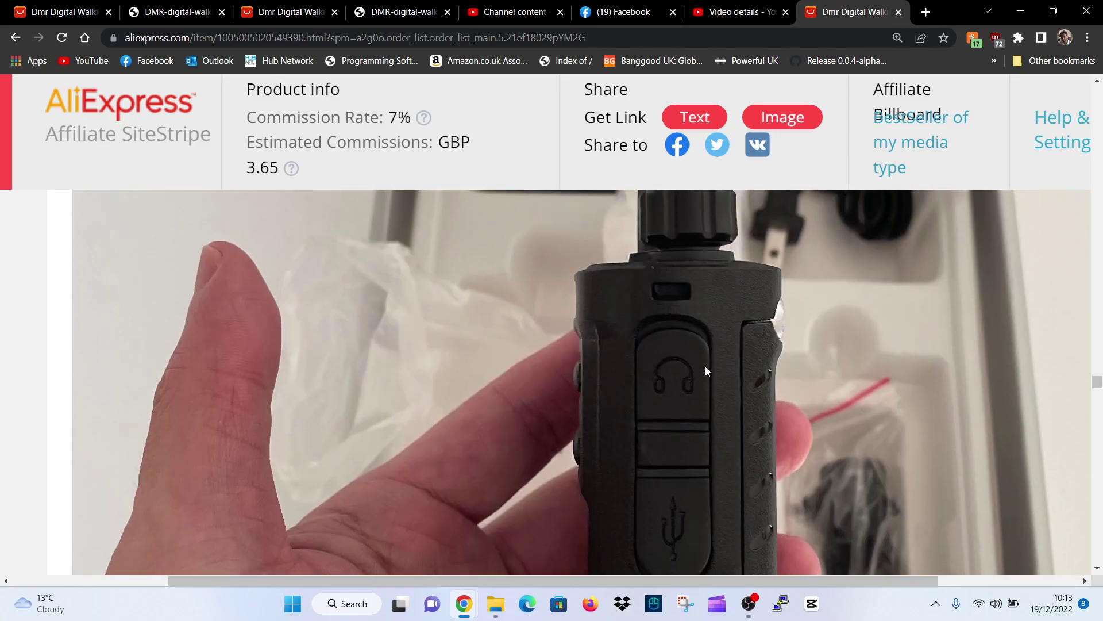
{"action": "scroll", "coordinate": [858, 392], "scroll_direction": "down", "scroll_amount": 1}
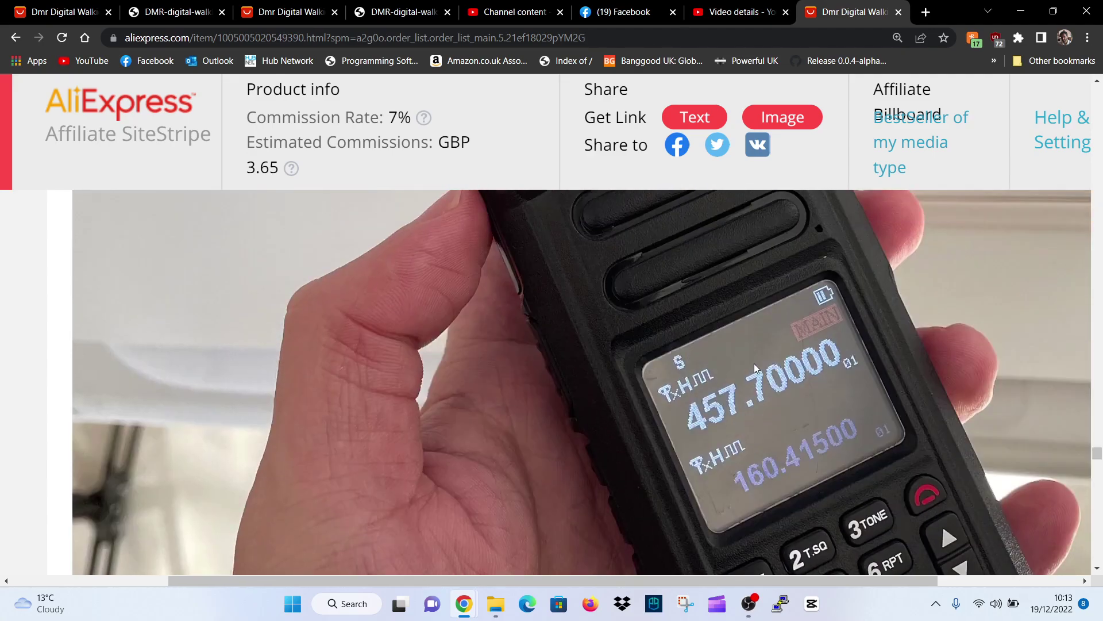
{"action": "scroll", "coordinate": [754, 363], "scroll_direction": "down", "scroll_amount": 5}
{"action": "scroll", "coordinate": [754, 363], "scroll_direction": "down", "scroll_amount": 5}
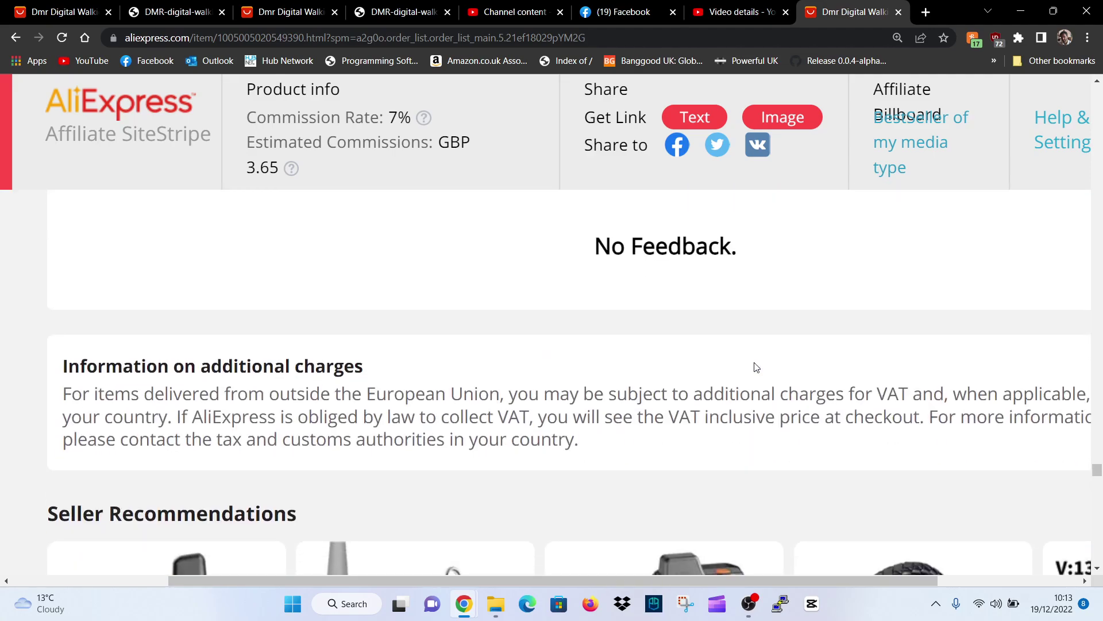
{"action": "scroll", "coordinate": [755, 364], "scroll_direction": "down", "scroll_amount": 4}
{"action": "scroll", "coordinate": [755, 367], "scroll_direction": "down", "scroll_amount": 5}
{"action": "scroll", "coordinate": [755, 366], "scroll_direction": "down", "scroll_amount": 5}
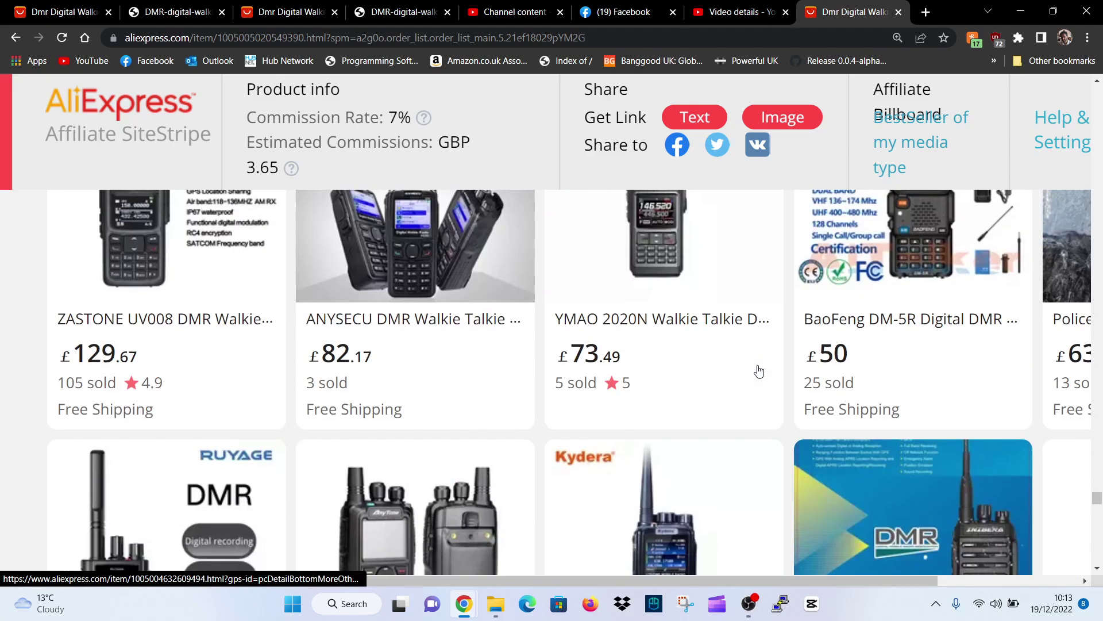
{"action": "scroll", "coordinate": [757, 369], "scroll_direction": "down", "scroll_amount": 4}
{"action": "scroll", "coordinate": [759, 371], "scroll_direction": "down", "scroll_amount": 3}
{"action": "scroll", "coordinate": [759, 371], "scroll_direction": "up", "scroll_amount": 3}
{"action": "scroll", "coordinate": [768, 370], "scroll_direction": "up", "scroll_amount": 5}
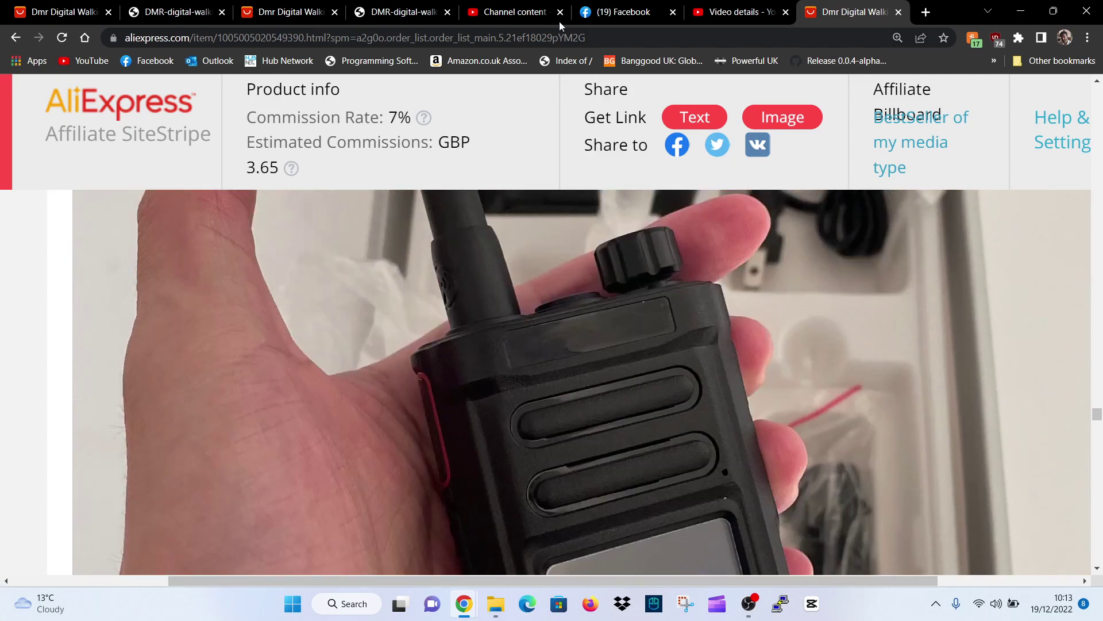
Go from the first listing tab to the tab with the downloaded radio photo
{"action": "left_click", "coordinate": [39, 12]}
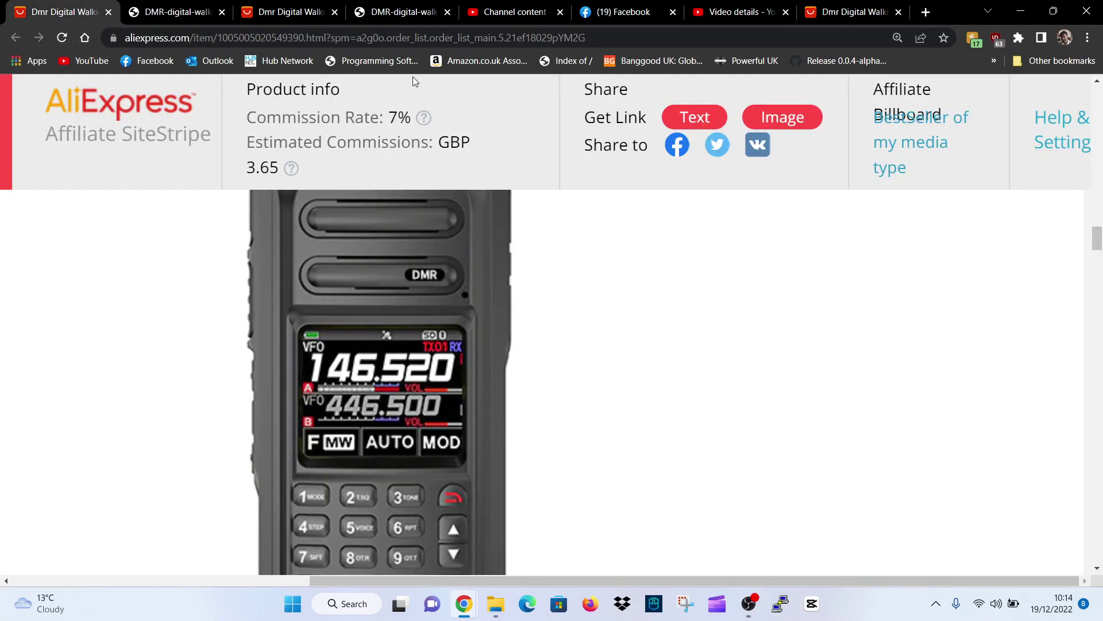
{"action": "left_click", "coordinate": [182, 12]}
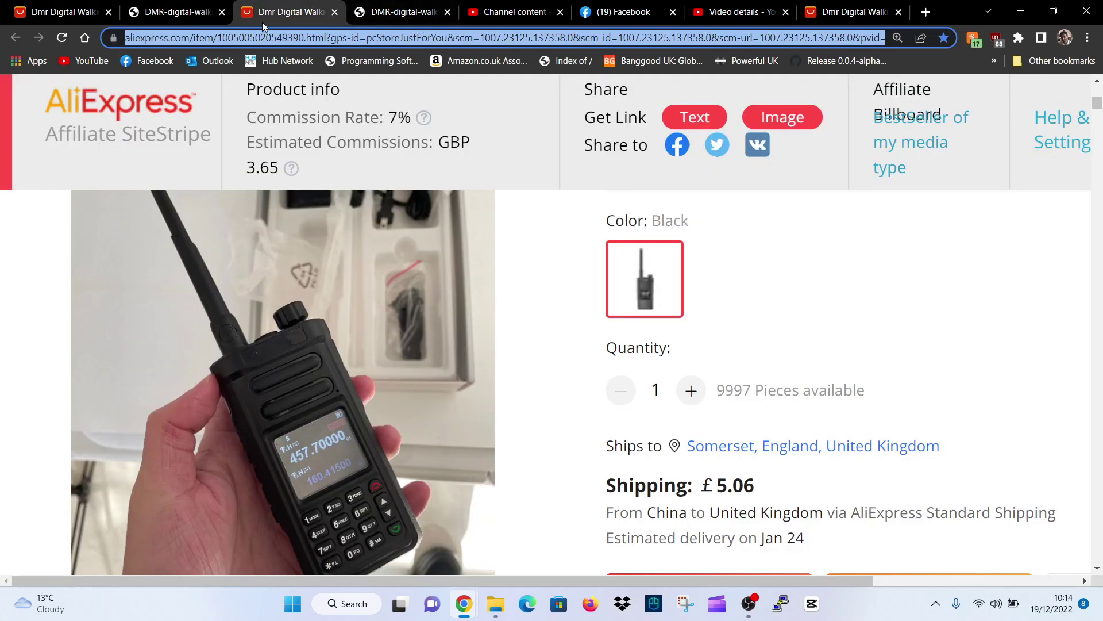
{"action": "scroll", "coordinate": [790, 258], "scroll_direction": "up", "scroll_amount": 8}
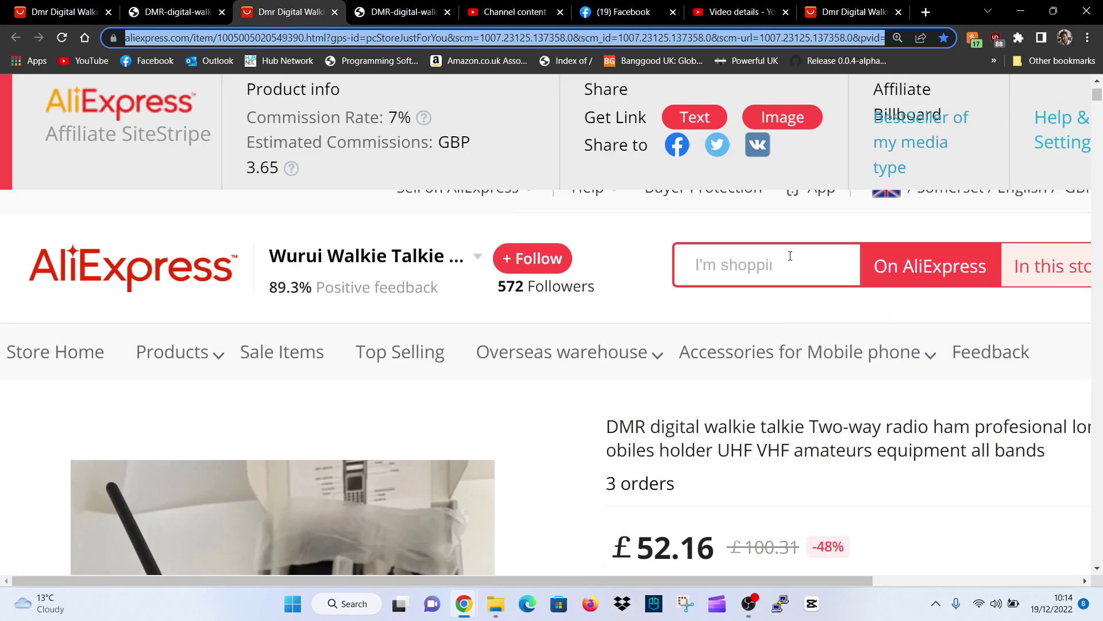
{"action": "scroll", "coordinate": [790, 257], "scroll_direction": "up", "scroll_amount": 3}
{"action": "scroll", "coordinate": [790, 257], "scroll_direction": "down", "scroll_amount": 10}
{"action": "scroll", "coordinate": [790, 257], "scroll_direction": "down", "scroll_amount": 3}
{"action": "scroll", "coordinate": [551, 285], "scroll_direction": "up", "scroll_amount": 2}
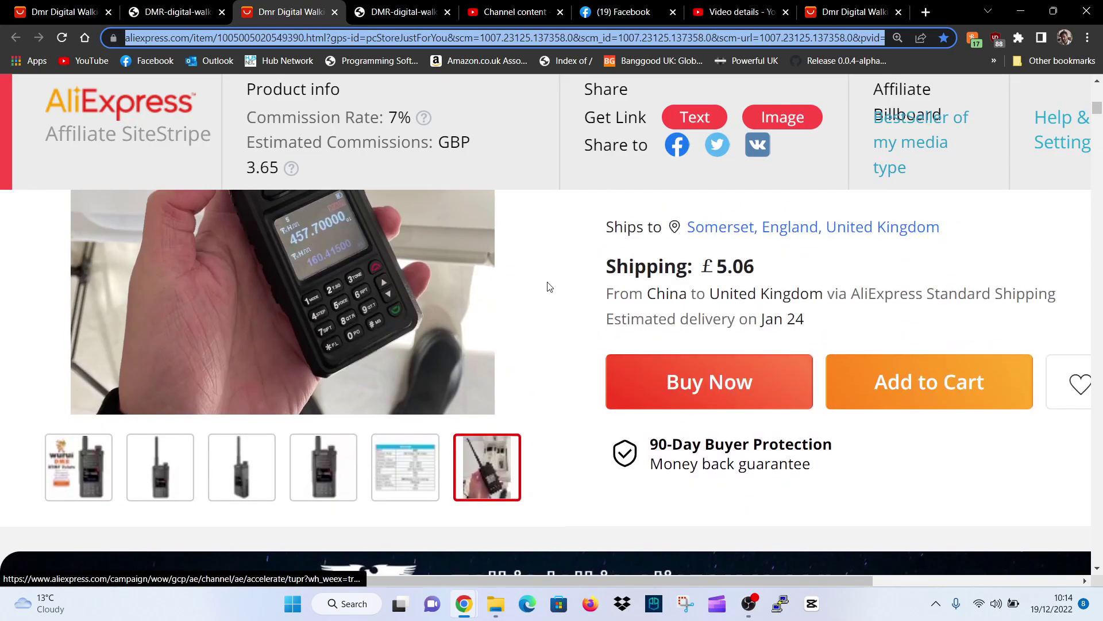
{"action": "scroll", "coordinate": [552, 285], "scroll_direction": "up", "scroll_amount": 2}
Pick the front-view radio photo from the listing's product thumbnails
{"action": "left_click", "coordinate": [79, 488]}
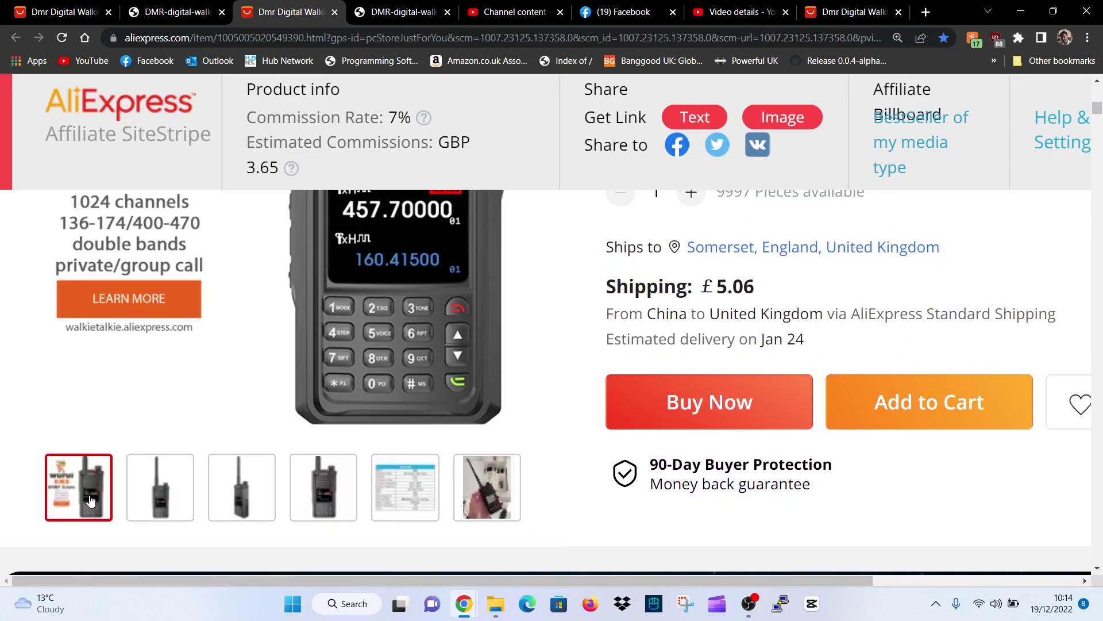
{"action": "scroll", "coordinate": [570, 428], "scroll_direction": "up", "scroll_amount": 3}
{"action": "scroll", "coordinate": [689, 388], "scroll_direction": "up", "scroll_amount": 3}
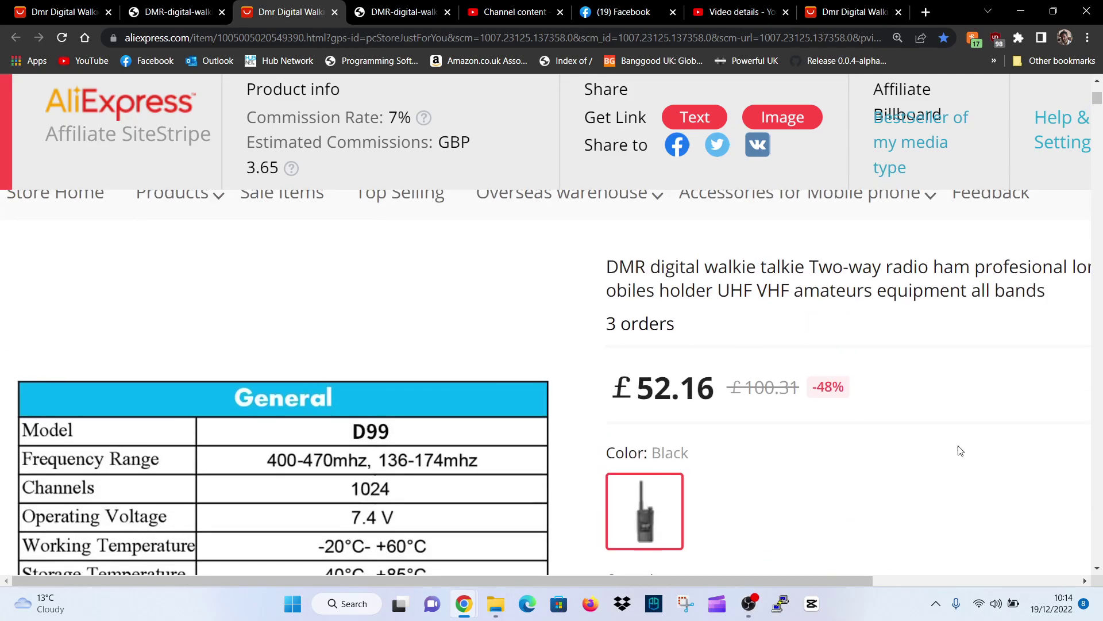
{"action": "scroll", "coordinate": [1045, 442], "scroll_direction": "down", "scroll_amount": 5}
{"action": "scroll", "coordinate": [690, 387], "scroll_direction": "down", "scroll_amount": 5}
{"action": "scroll", "coordinate": [345, 389], "scroll_direction": "up", "scroll_amount": 4}
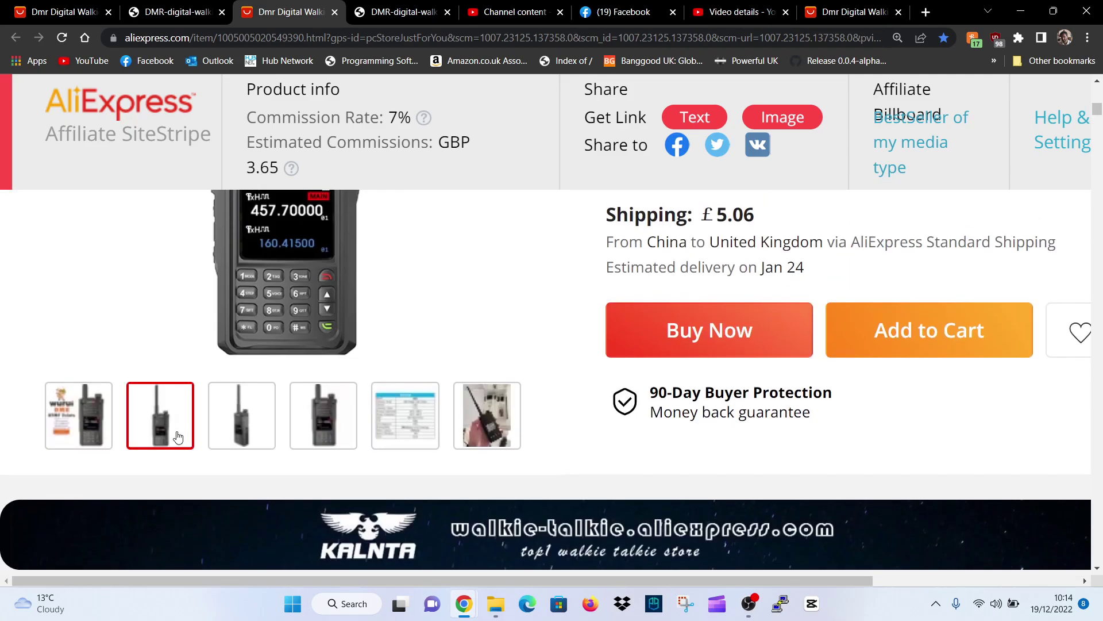
{"action": "left_click", "coordinate": [78, 432]}
{"action": "left_click", "coordinate": [160, 416]}
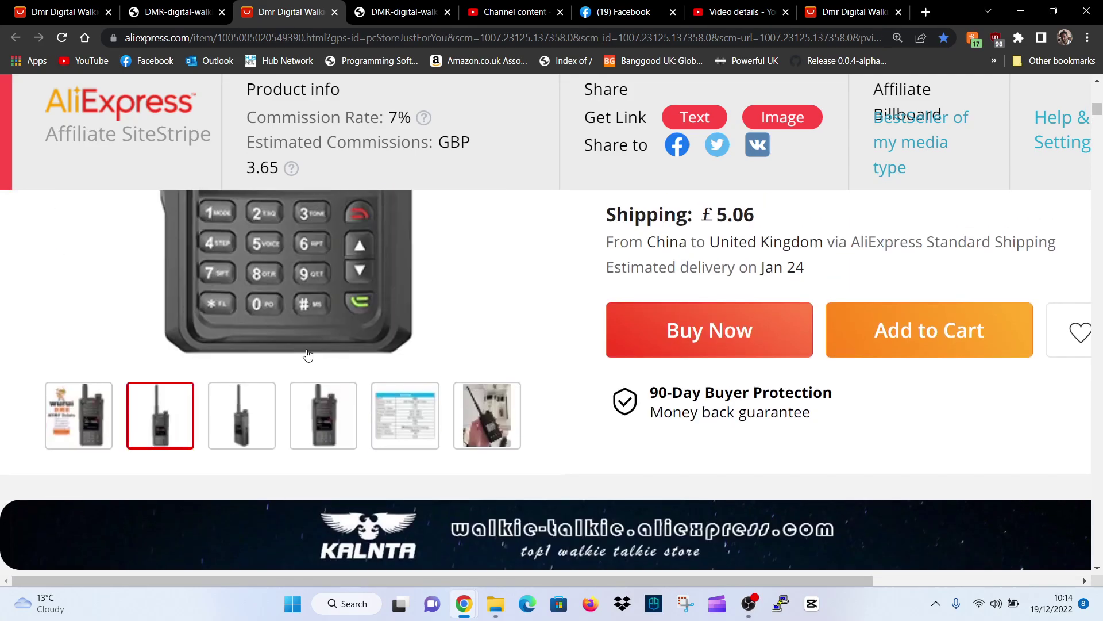
Zoom the listing page out one step with Chrome's zoom minus
{"action": "left_click", "coordinate": [1088, 37]}
{"action": "left_click", "coordinate": [992, 174]}
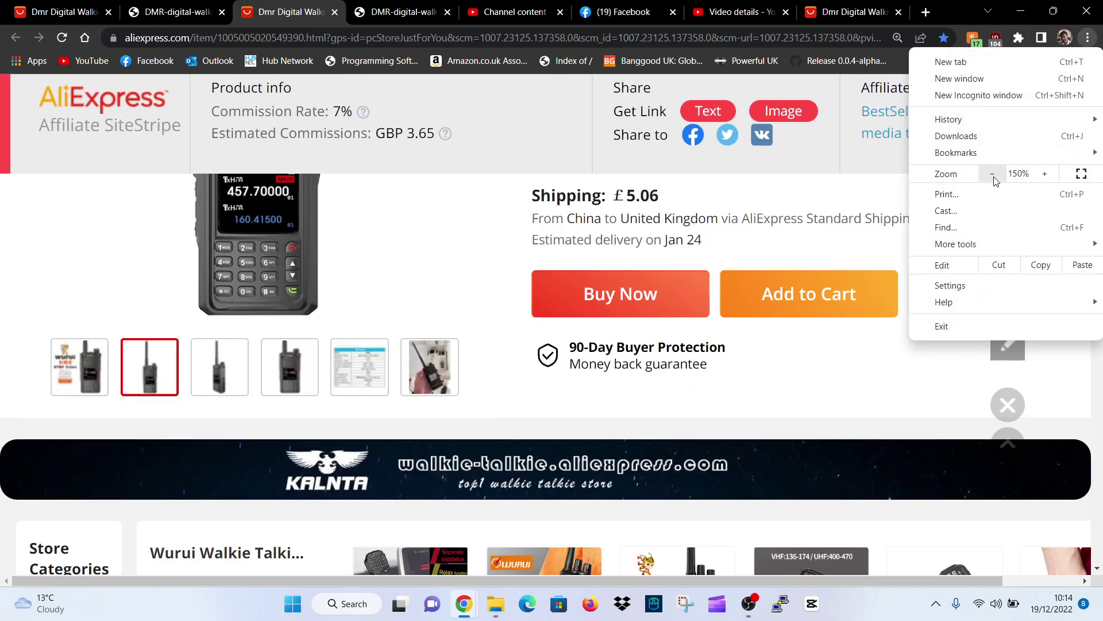
{"action": "left_click", "coordinate": [738, 366]}
{"action": "scroll", "coordinate": [736, 366], "scroll_direction": "up", "scroll_amount": 5}
{"action": "scroll", "coordinate": [675, 367], "scroll_direction": "down", "scroll_amount": 3}
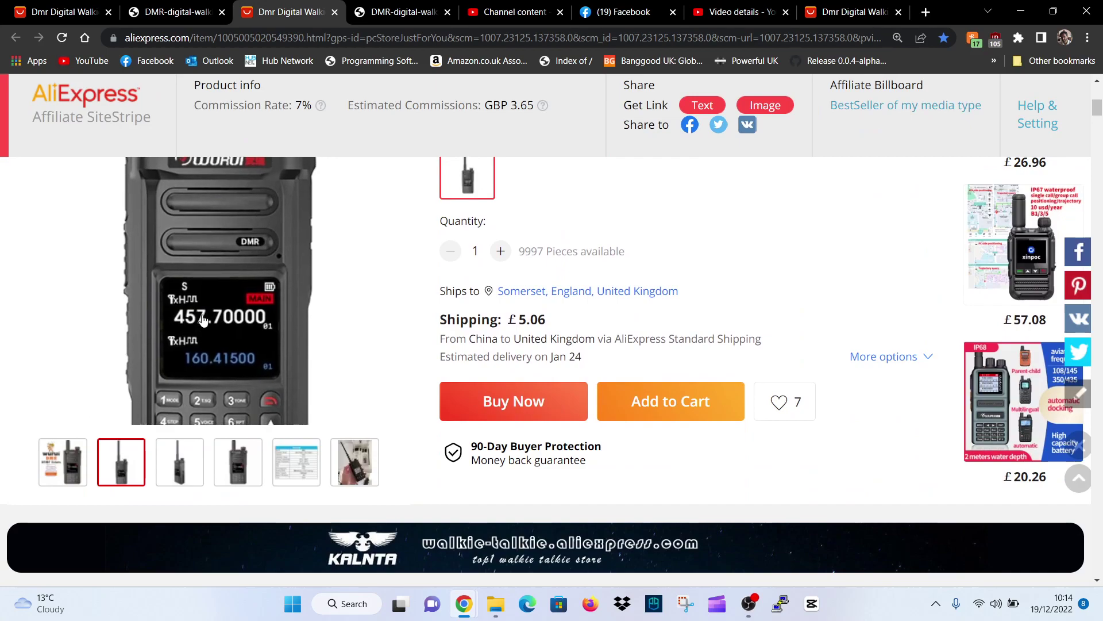
Switch to the last tab's saved webp radio photo and zoom in two steps
{"action": "key", "text": "ctrl+9"}
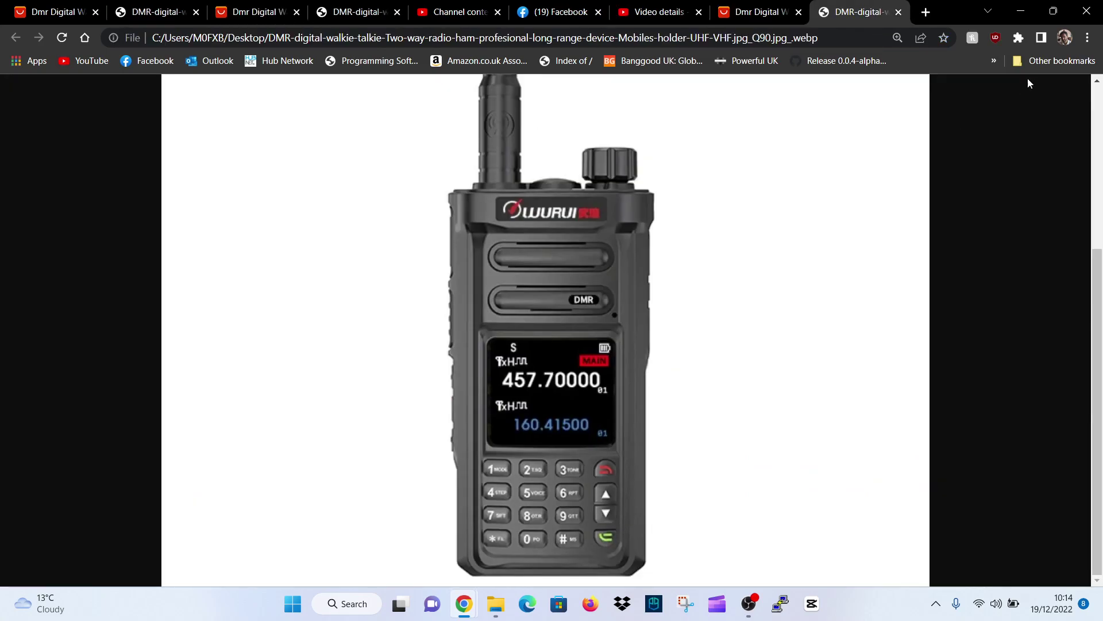
{"action": "left_click", "coordinate": [1088, 37]}
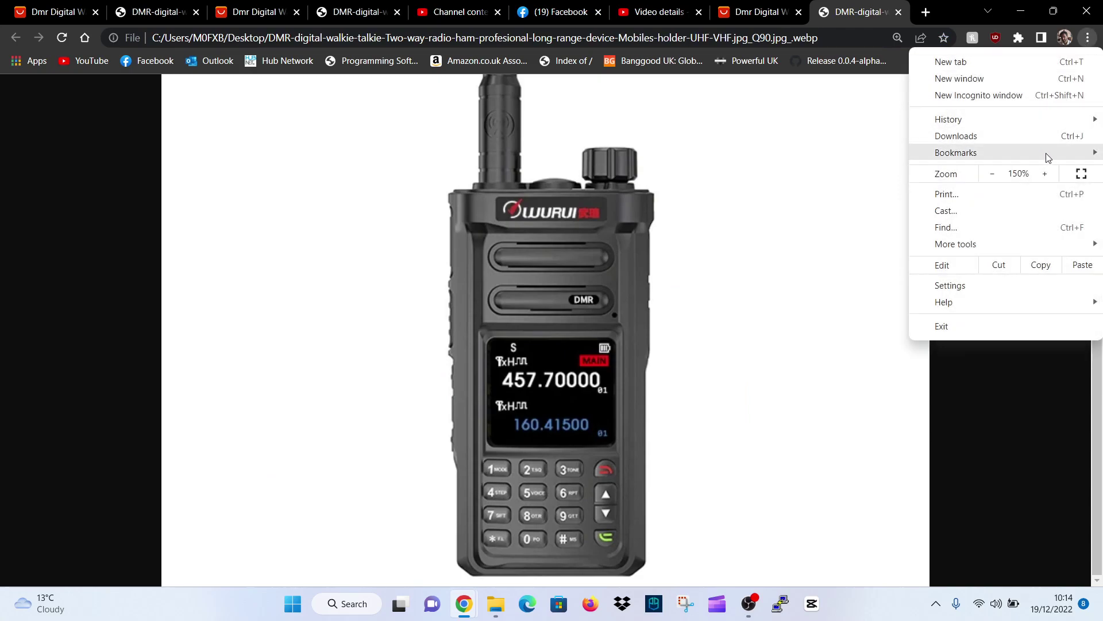
{"action": "left_click", "coordinate": [1068, 173]}
{"action": "left_click", "coordinate": [1067, 174]}
{"action": "left_click", "coordinate": [879, 290]}
{"action": "scroll", "coordinate": [880, 289], "scroll_direction": "down", "scroll_amount": 1}
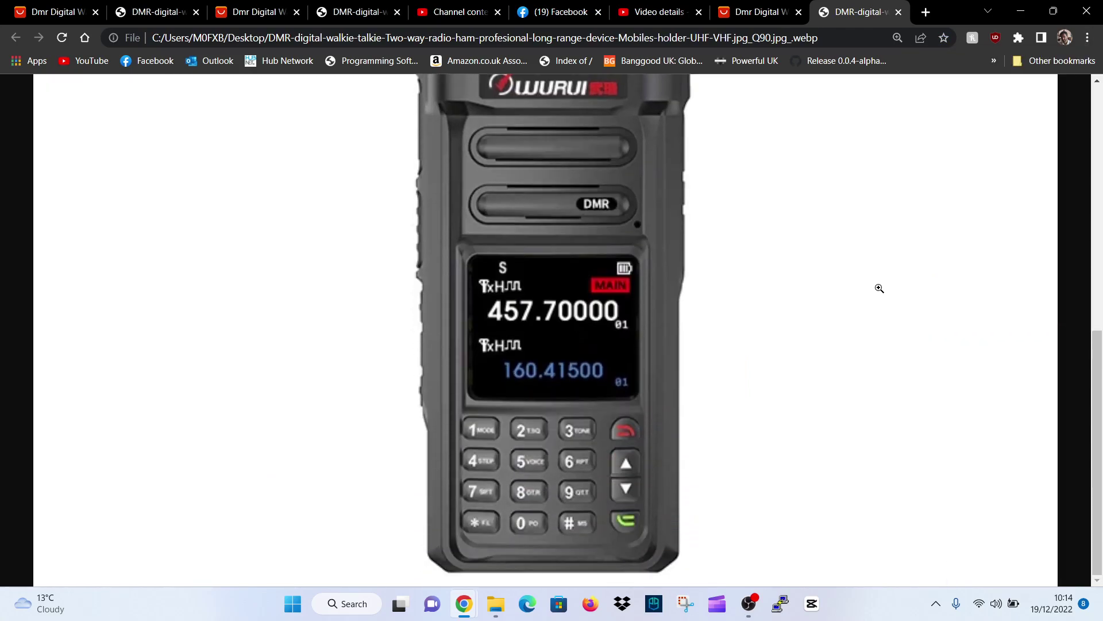
{"action": "scroll", "coordinate": [878, 286], "scroll_direction": "up", "scroll_amount": 1}
{"action": "scroll", "coordinate": [878, 285], "scroll_direction": "down", "scroll_amount": 1}
{"action": "scroll", "coordinate": [825, 368], "scroll_direction": "up", "scroll_amount": 3}
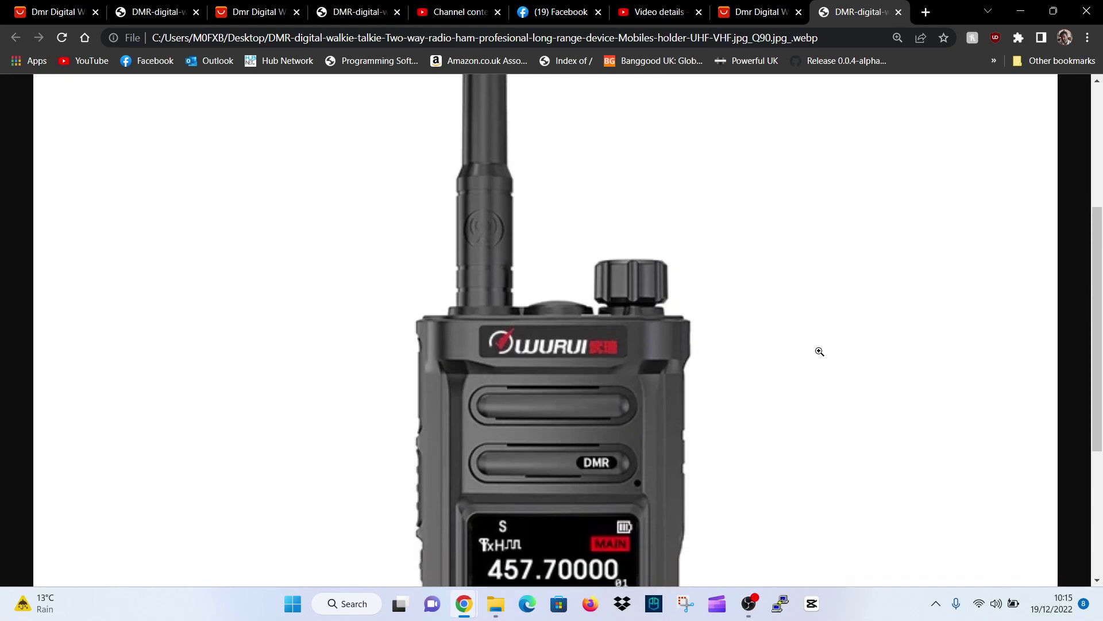
{"action": "scroll", "coordinate": [814, 347], "scroll_direction": "down", "scroll_amount": 3}
{"action": "scroll", "coordinate": [813, 345], "scroll_direction": "down", "scroll_amount": 1}
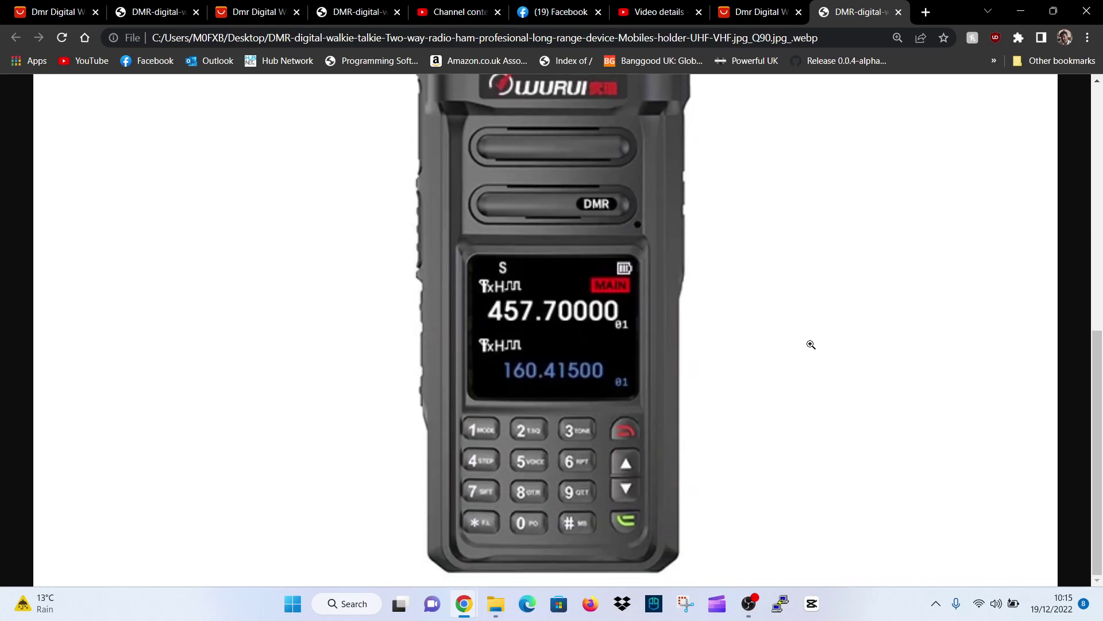
{"action": "scroll", "coordinate": [810, 330], "scroll_direction": "up", "scroll_amount": 2}
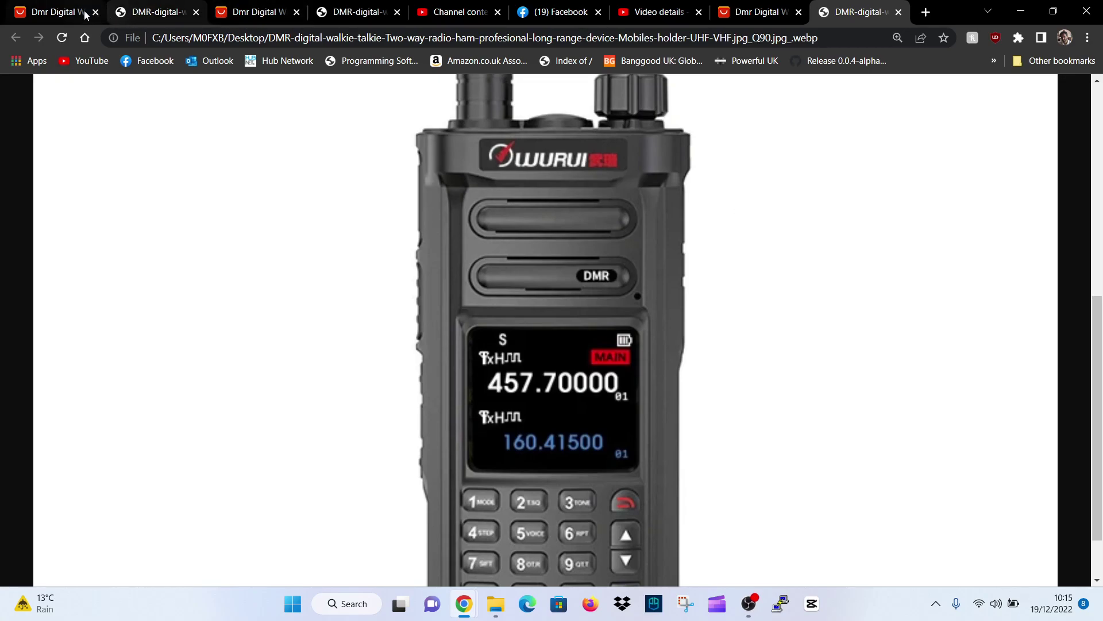
Return to the first tab with the original Wurui D99 listing
{"action": "left_click", "coordinate": [54, 11]}
{"action": "scroll", "coordinate": [658, 259], "scroll_direction": "up", "scroll_amount": 5}
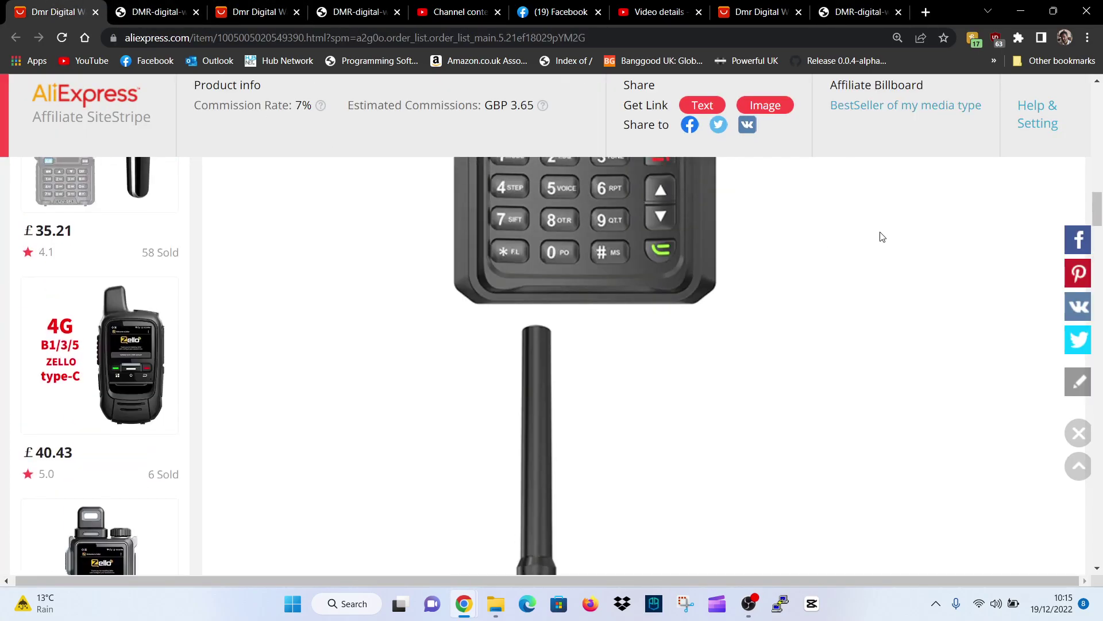
{"action": "scroll", "coordinate": [879, 236], "scroll_direction": "up", "scroll_amount": 5}
{"action": "left_click_drag", "start_coordinate": [1094, 184], "coordinate": [1094, 87]}
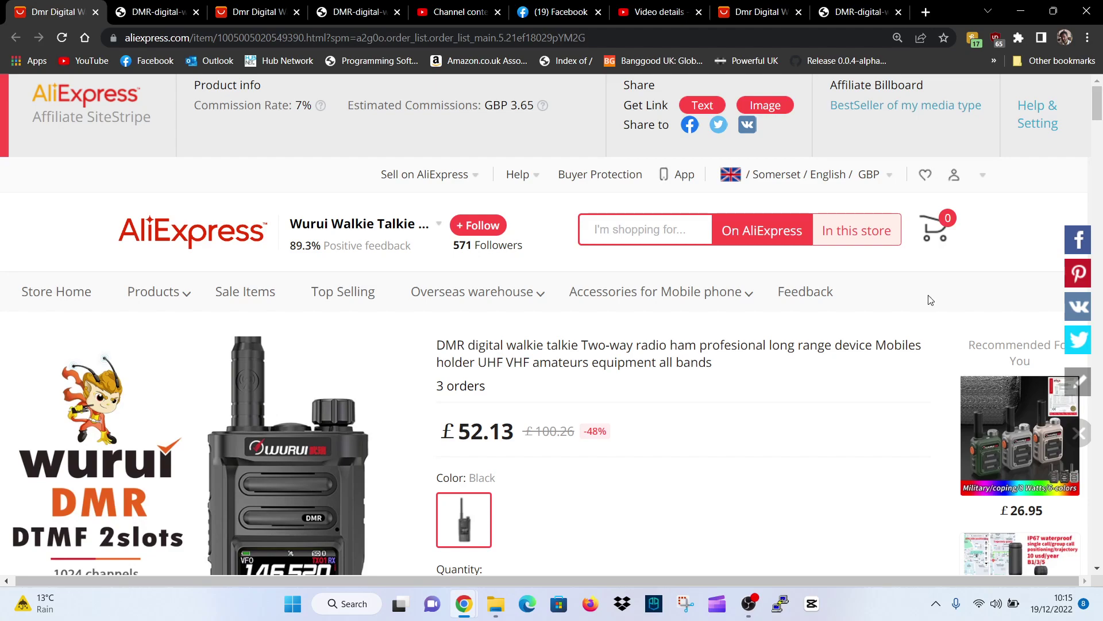
{"action": "scroll", "coordinate": [925, 289], "scroll_direction": "down", "scroll_amount": 2}
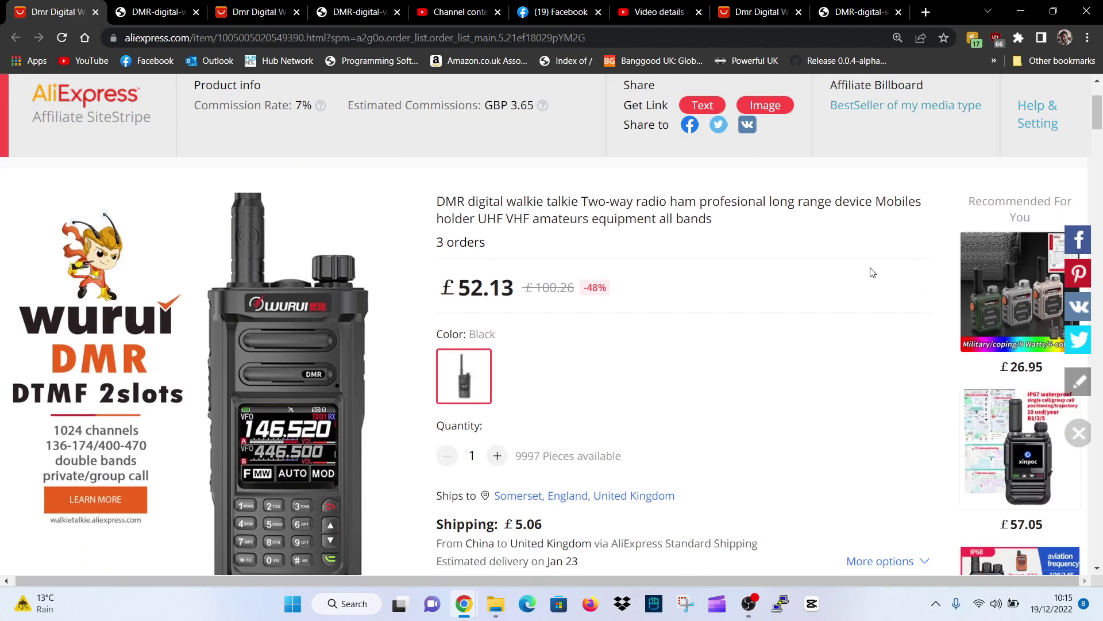
{"action": "scroll", "coordinate": [871, 273], "scroll_direction": "down", "scroll_amount": 5}
{"action": "scroll", "coordinate": [872, 272], "scroll_direction": "down", "scroll_amount": 5}
{"action": "scroll", "coordinate": [872, 273], "scroll_direction": "down", "scroll_amount": 5}
{"action": "scroll", "coordinate": [871, 268], "scroll_direction": "down", "scroll_amount": 3}
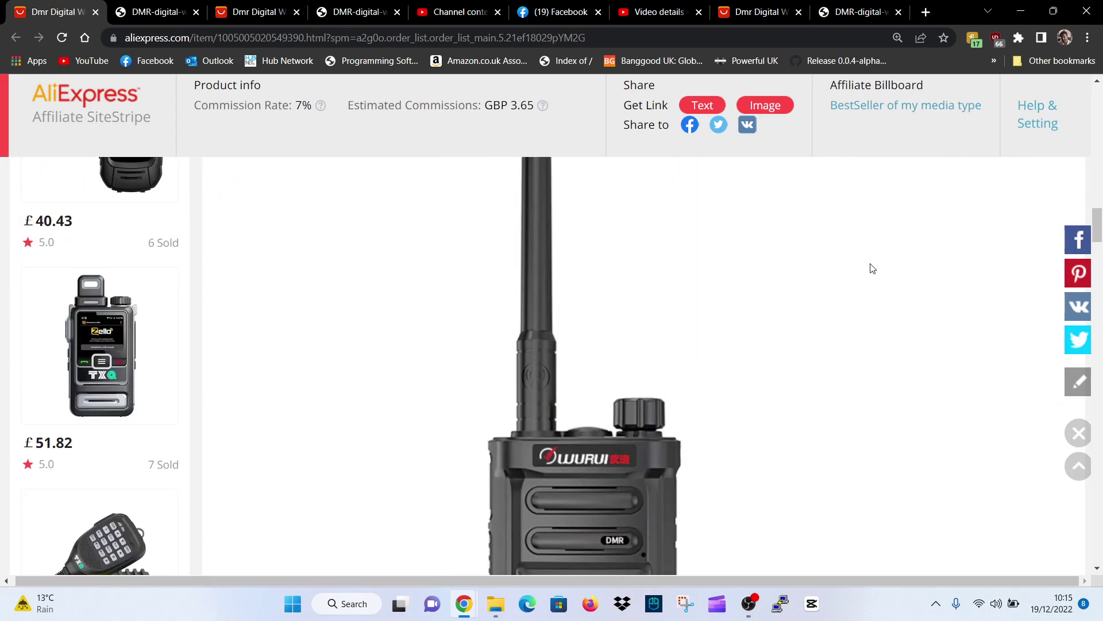
{"action": "scroll", "coordinate": [871, 269], "scroll_direction": "down", "scroll_amount": 5}
{"action": "scroll", "coordinate": [872, 268], "scroll_direction": "down", "scroll_amount": 5}
{"action": "scroll", "coordinate": [872, 268], "scroll_direction": "down", "scroll_amount": 5}
{"action": "scroll", "coordinate": [872, 268], "scroll_direction": "down", "scroll_amount": 5}
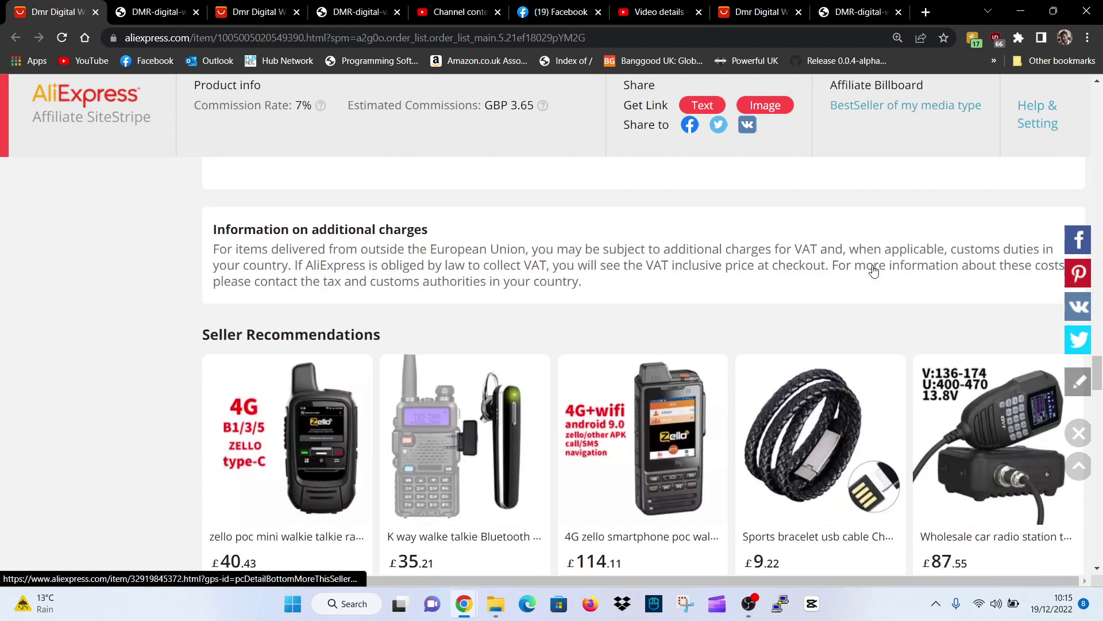
{"action": "scroll", "coordinate": [874, 270], "scroll_direction": "up", "scroll_amount": 8}
{"action": "scroll", "coordinate": [873, 270], "scroll_direction": "down", "scroll_amount": 2}
{"action": "scroll", "coordinate": [874, 270], "scroll_direction": "down", "scroll_amount": 5}
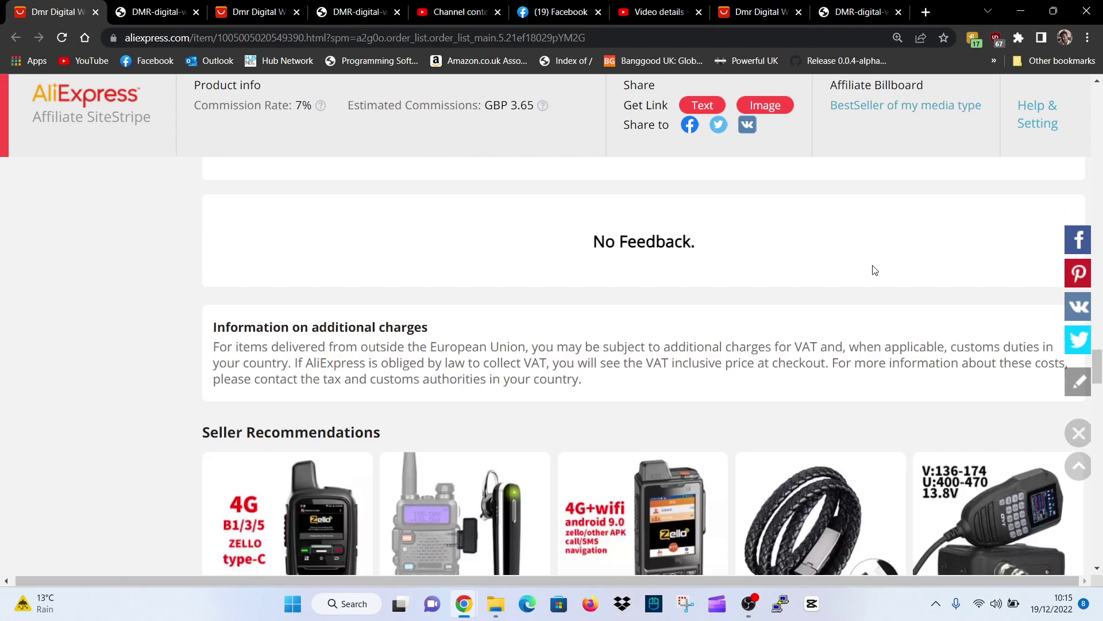